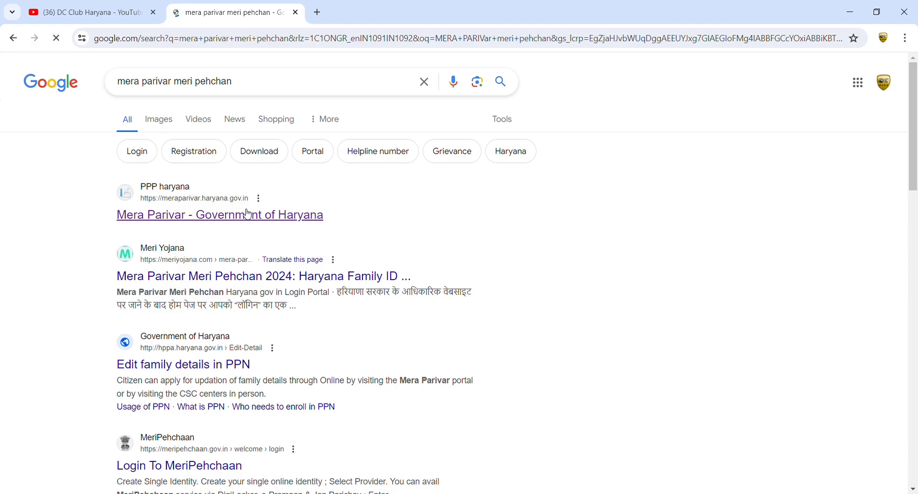
# Open the Mera Parivar Official Login form with the saved username and password filled in
pyautogui.click(206, 219)
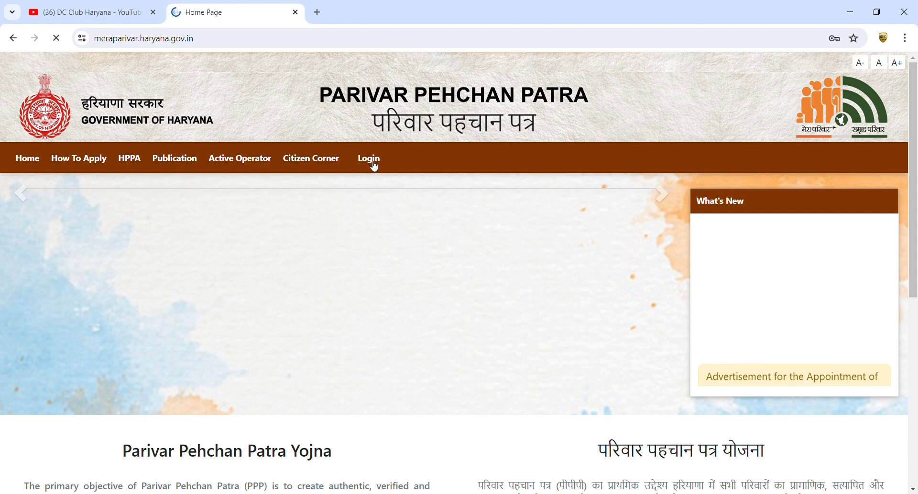
pyautogui.click(374, 163)
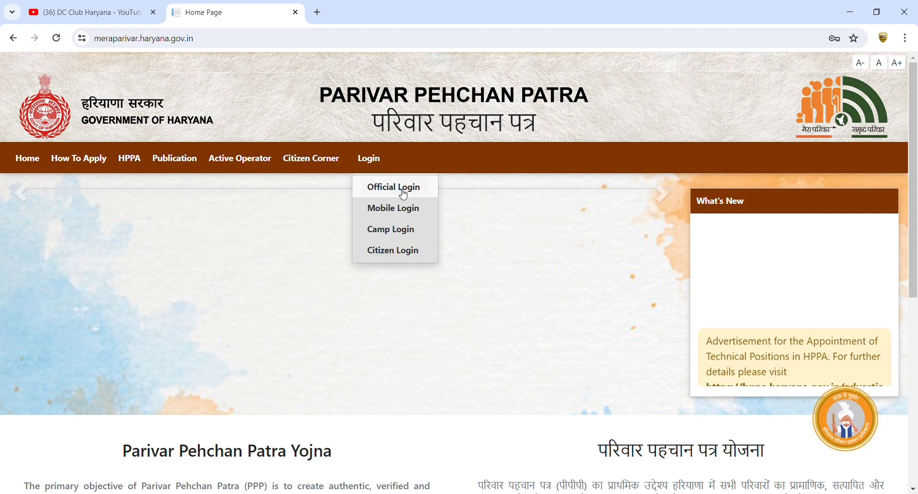
pyautogui.click(403, 195)
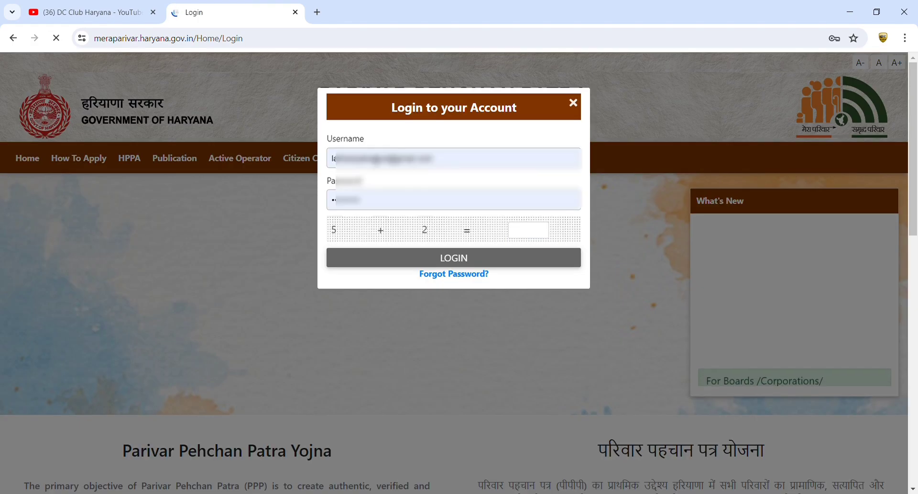
pyautogui.click(372, 205)
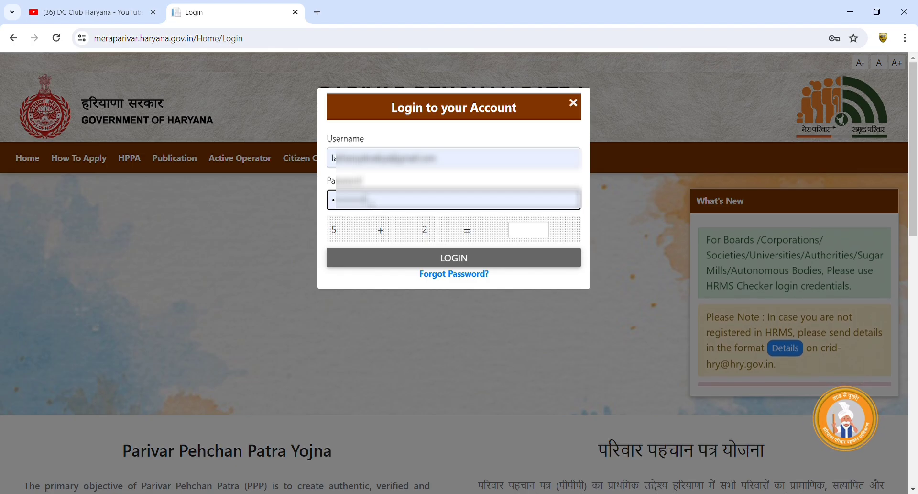
pyautogui.click(527, 237)
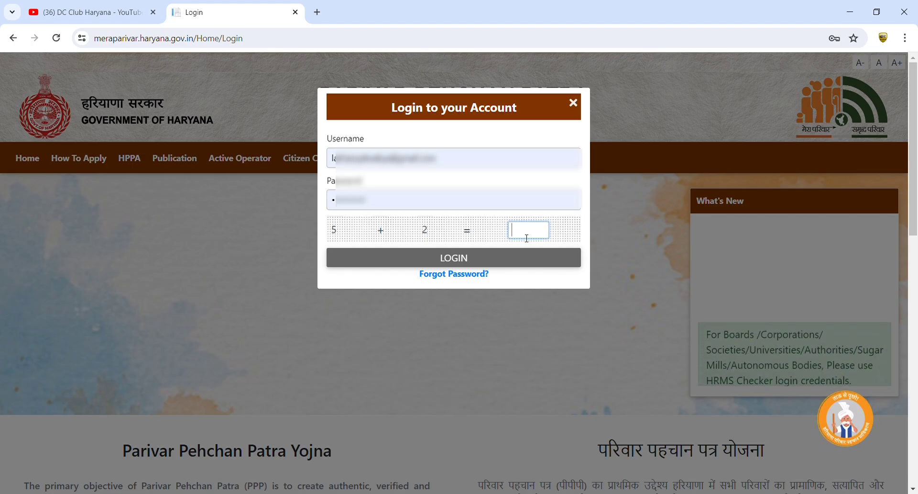
# Answer the captcha with 7, log in, and answer No to knowing the Family ID
pyautogui.write('7')
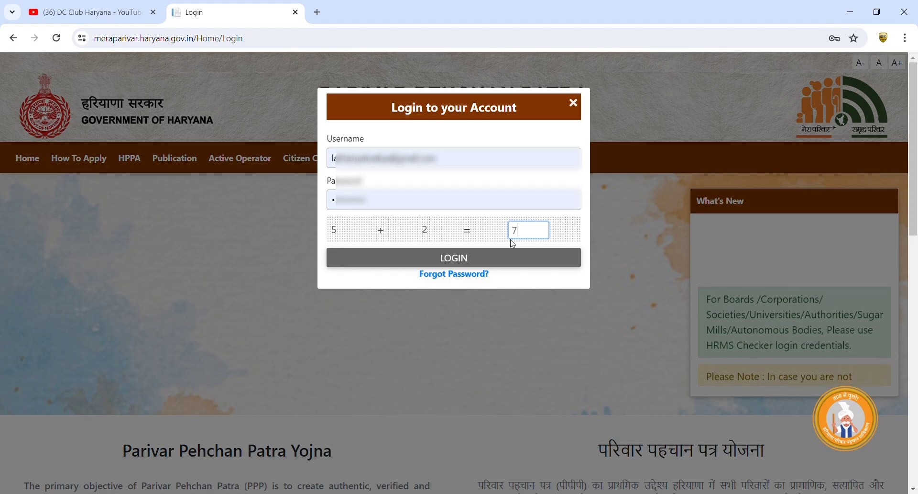
pyautogui.click(493, 259)
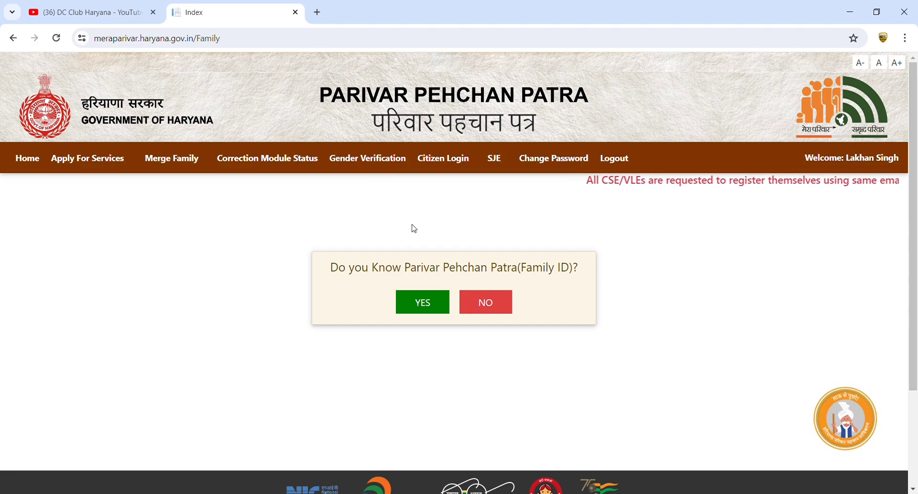
pyautogui.click(498, 310)
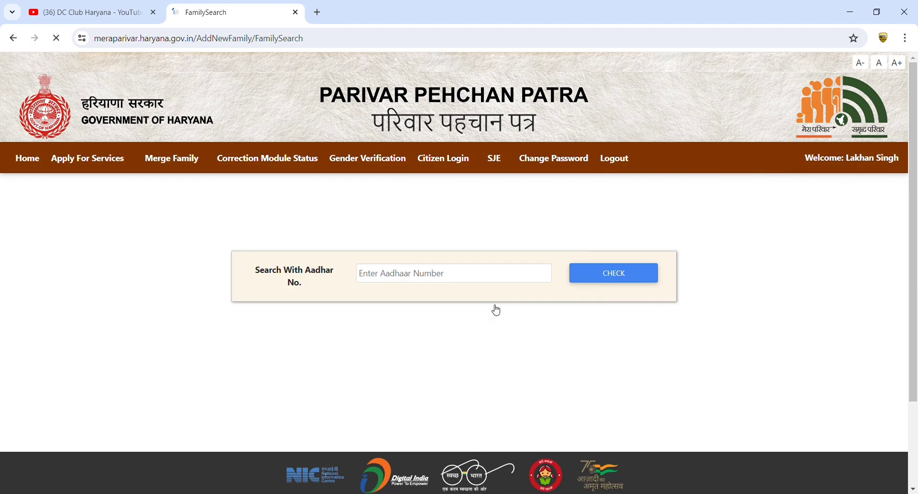
# Check the applicant's Aadhaar number for a family record and dismiss the no-record alert
pyautogui.click(457, 275)
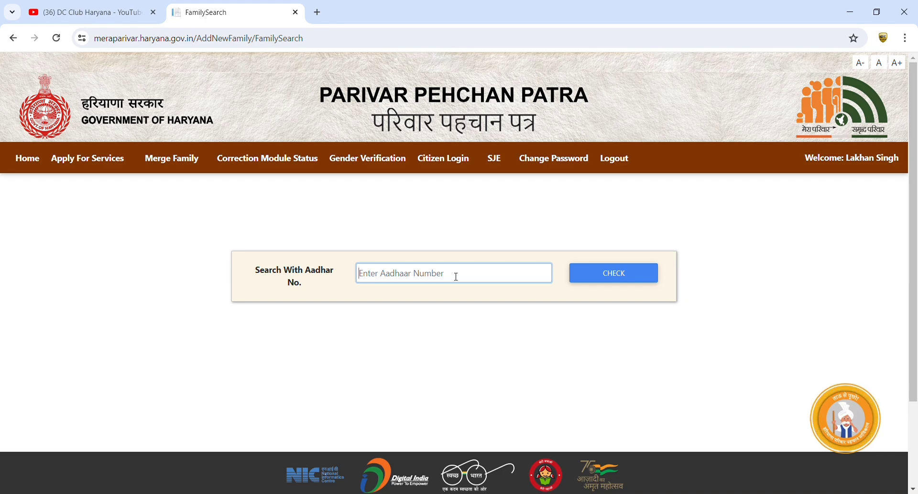
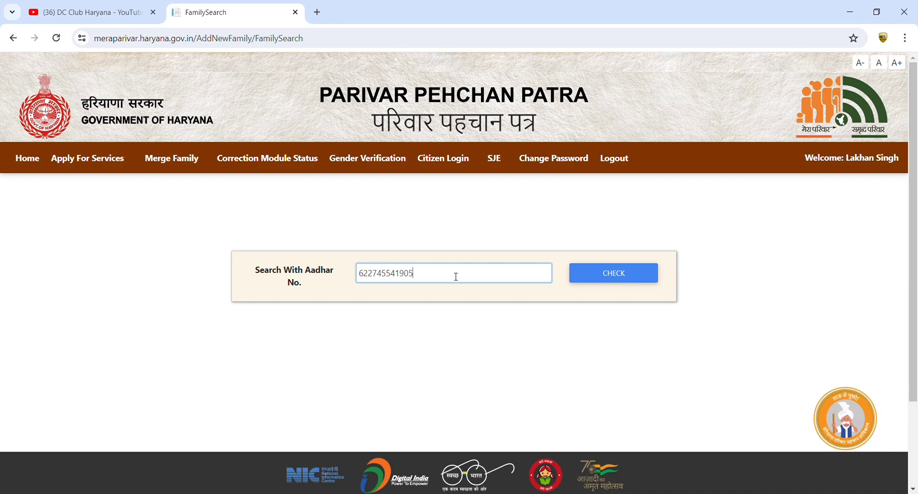
pyautogui.click(597, 278)
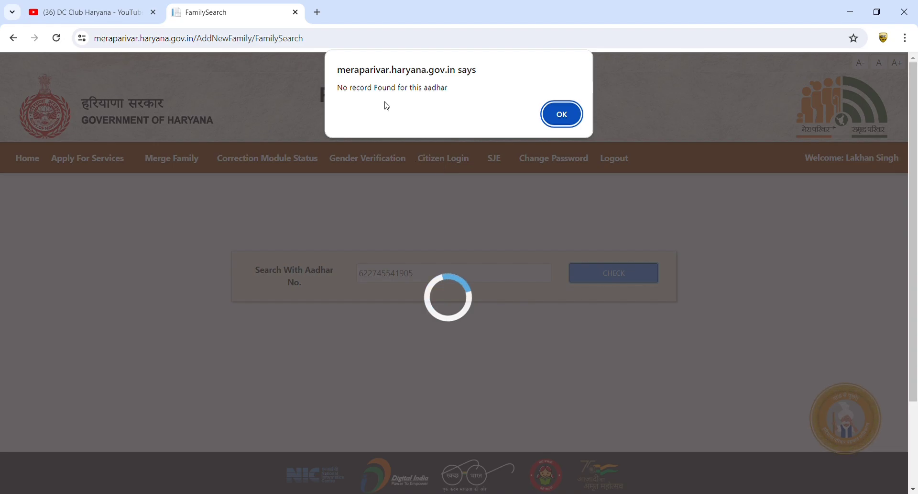
pyautogui.click(558, 122)
pyautogui.doubleClick(394, 280)
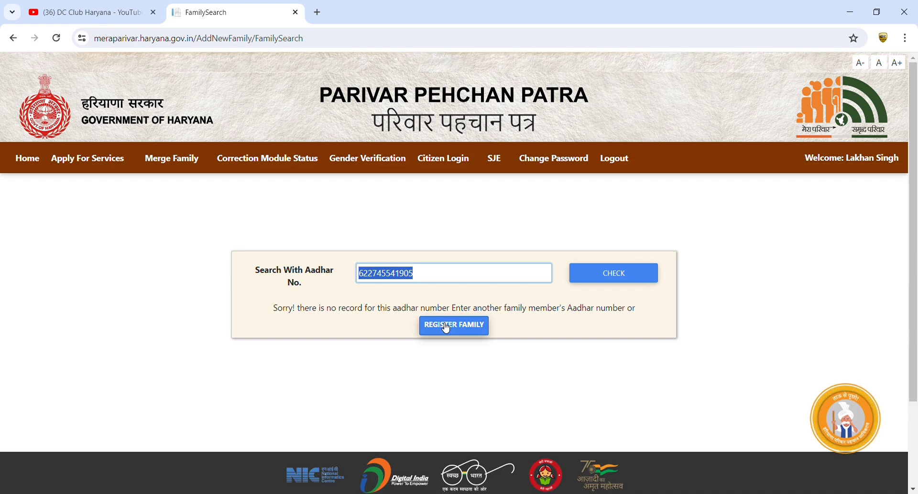
# Start a new family registration and paste the applicant's Aadhaar number into the form
pyautogui.click(477, 339)
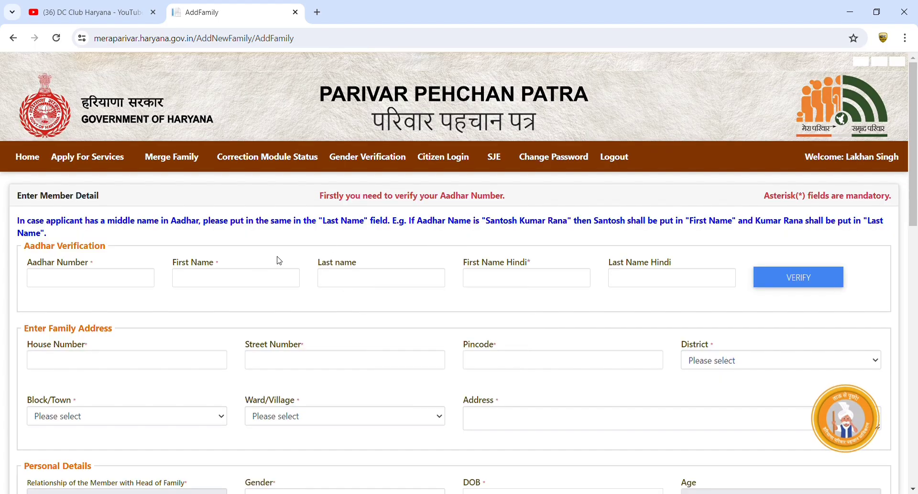
pyautogui.scroll(-5, 357, 254)
pyautogui.scroll(-5, 359, 260)
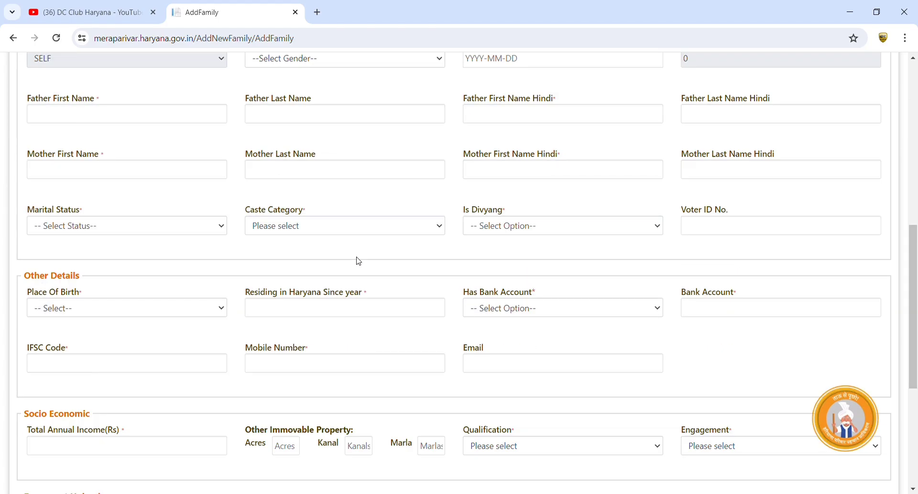
pyautogui.scroll(-5, 358, 261)
pyautogui.scroll(15, 359, 264)
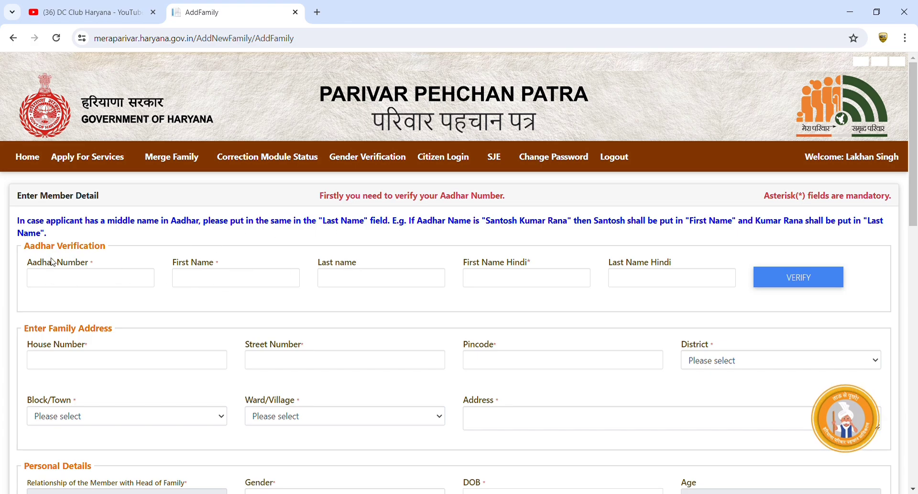
pyautogui.click(43, 282)
pyautogui.hotkey('ctrl', 'v')
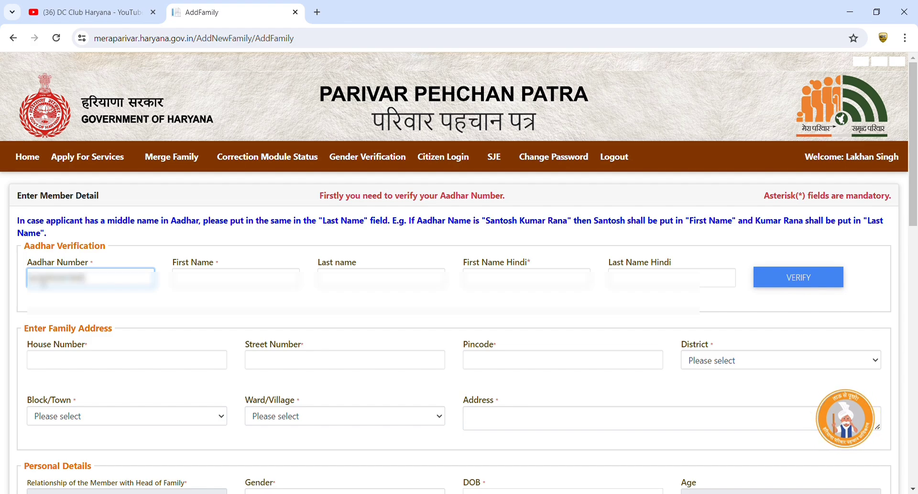
# Enter the applicant's first name and verify the Aadhaar number against the name
pyautogui.click(198, 282)
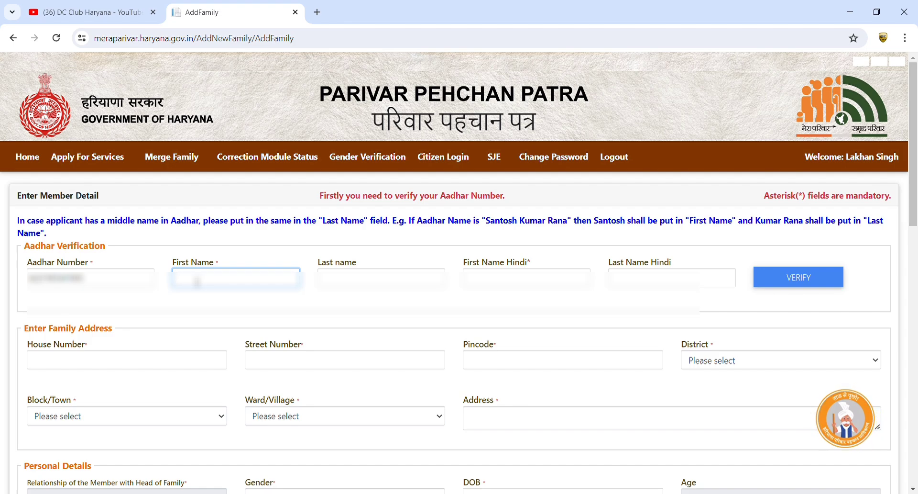
pyautogui.write('manju')
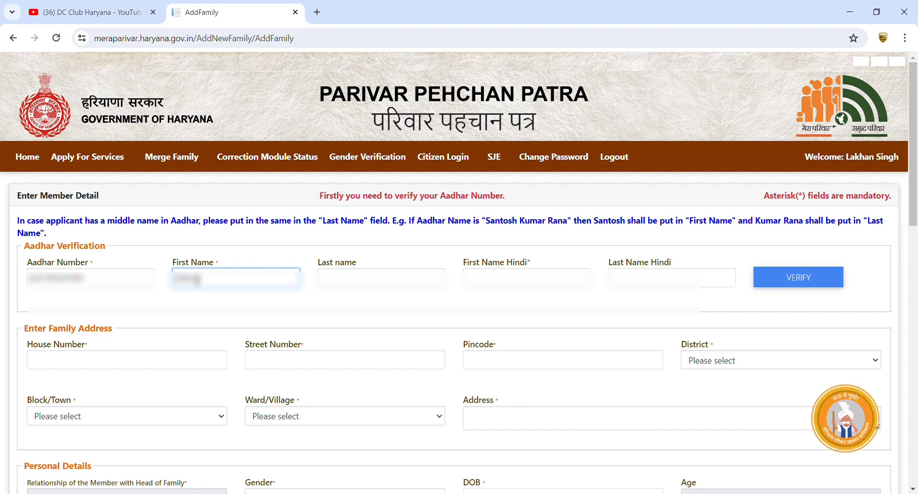
pyautogui.press('Tab')
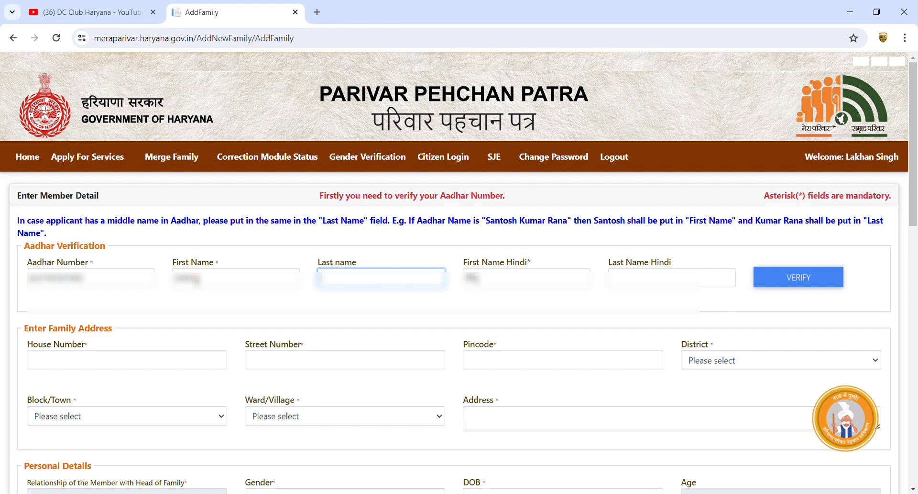
pyautogui.press('Tab')
pyautogui.press('Tab')
pyautogui.press('Tab')
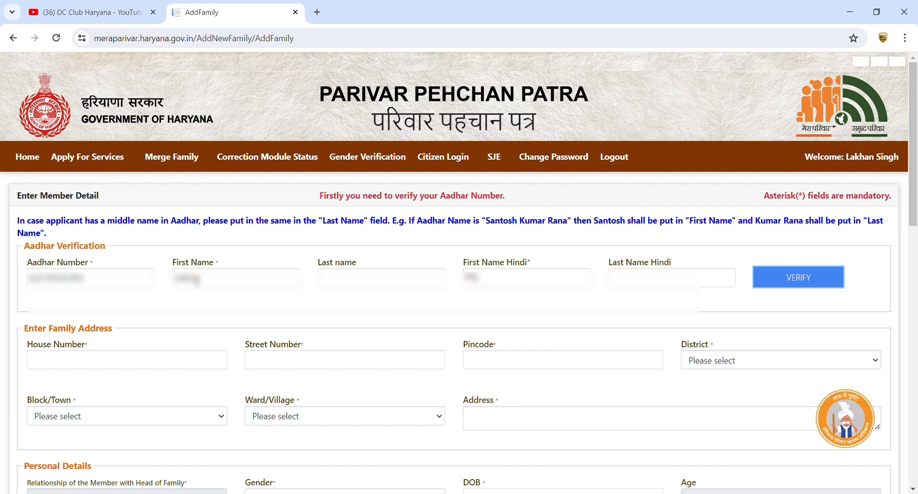
pyautogui.click(782, 268)
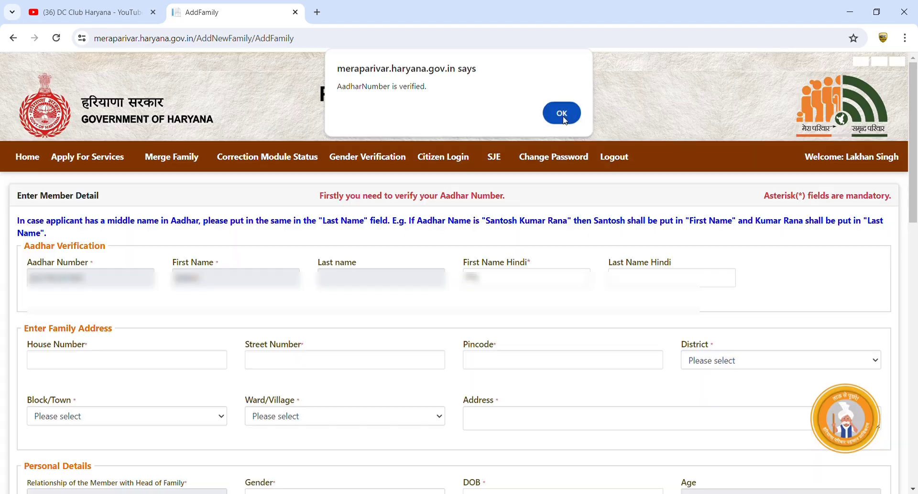
# Dismiss the verified message and enter house number 00, street 00 and pincode 121102
pyautogui.click(562, 115)
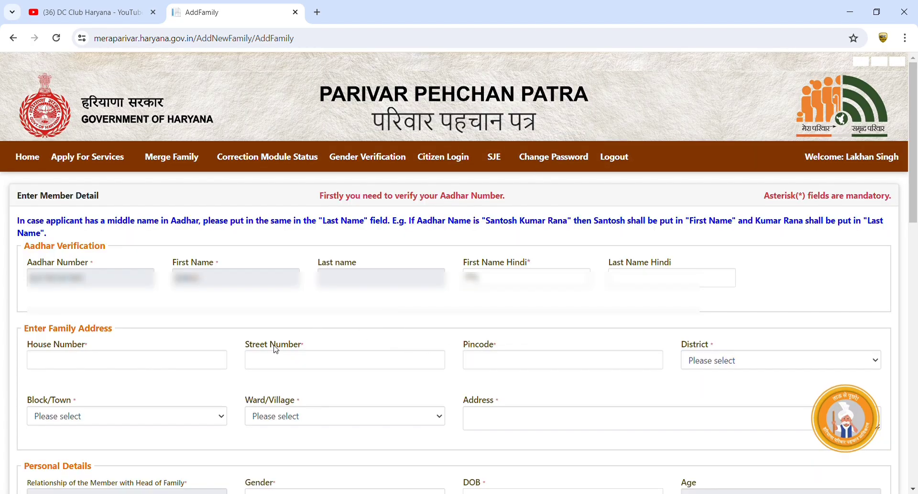
pyautogui.click(186, 362)
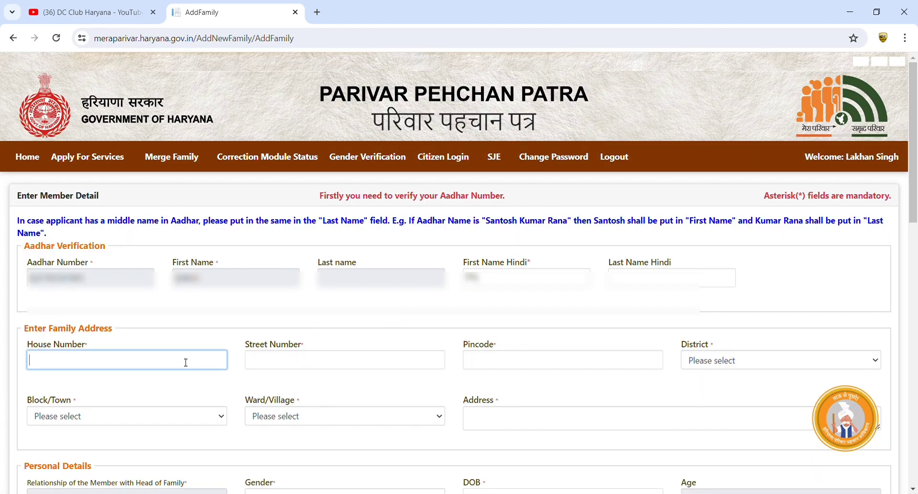
pyautogui.write('00')
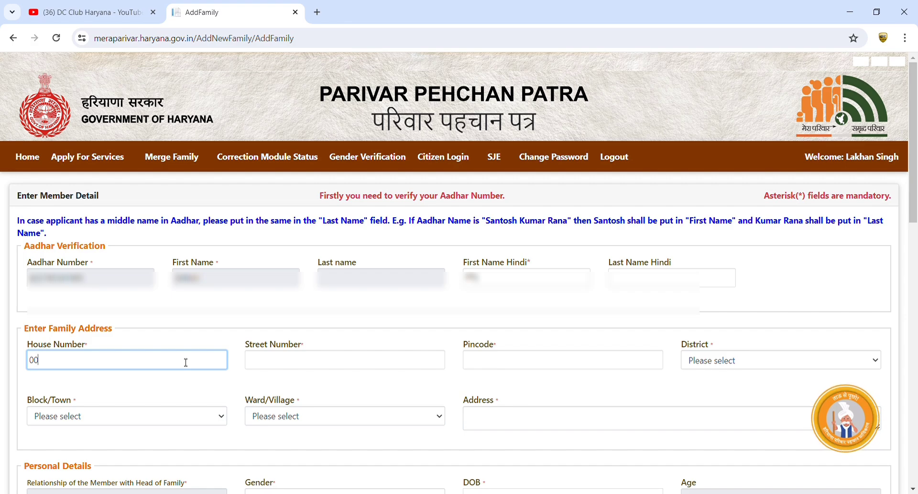
pyautogui.press('Tab')
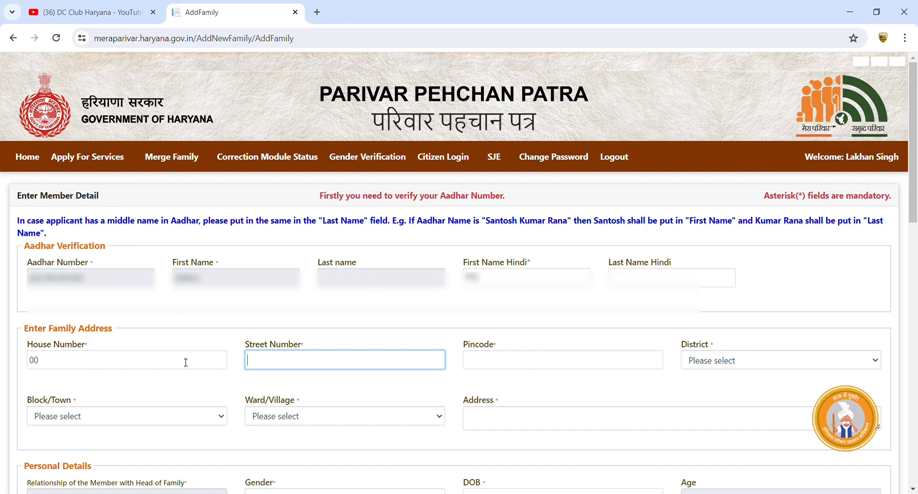
pyautogui.write('00')
pyautogui.press('Tab')
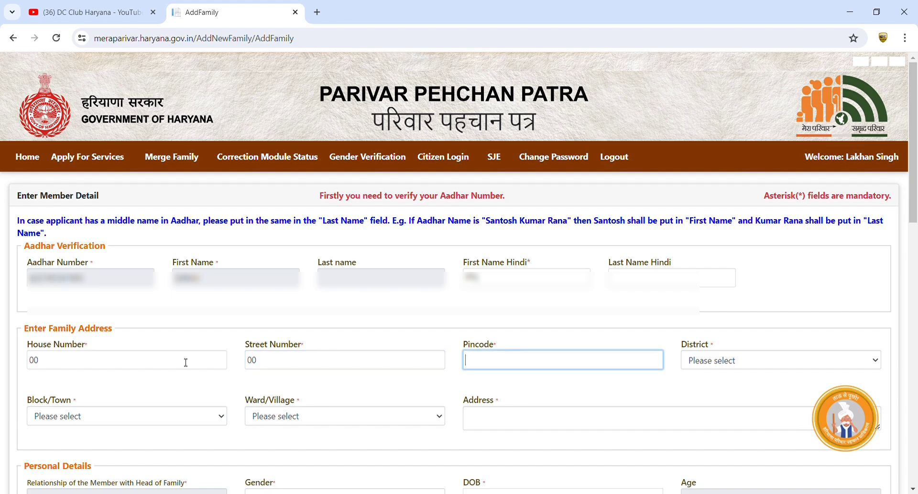
pyautogui.write('121102')
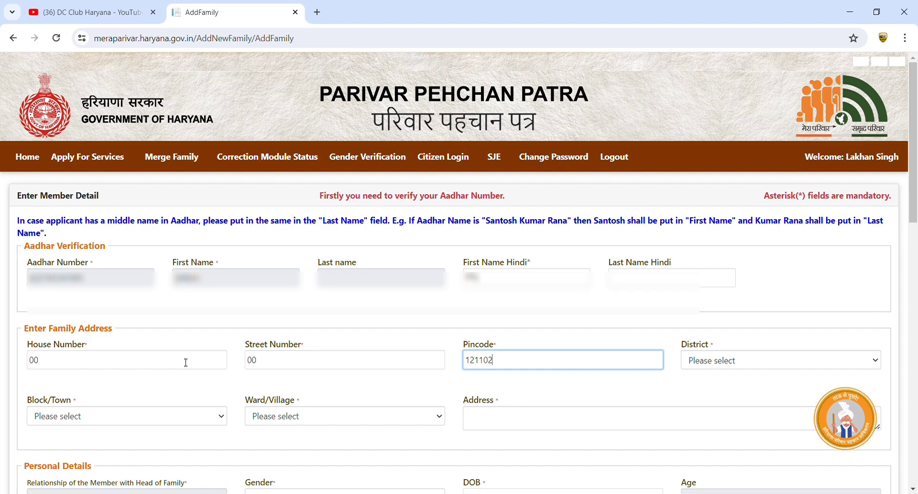
pyautogui.press('Tab')
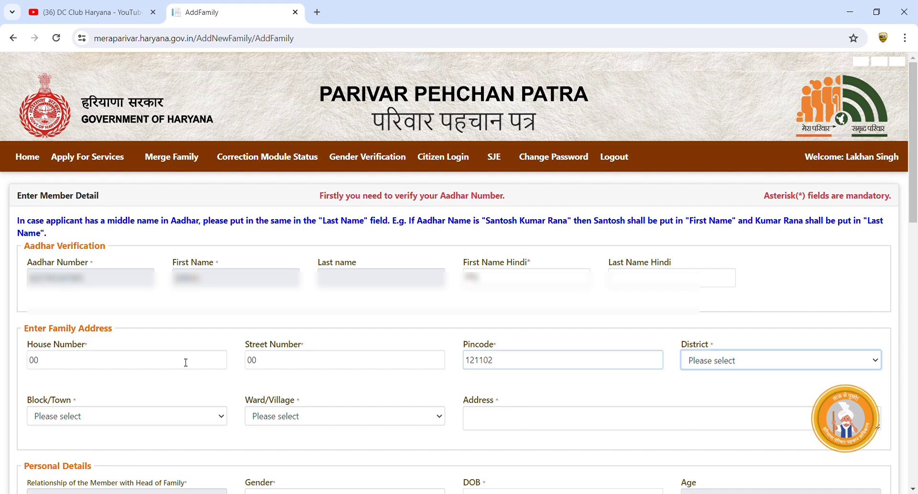
# Choose district PALWAL, block PALWAL BL and village Aharwan
pyautogui.click(718, 363)
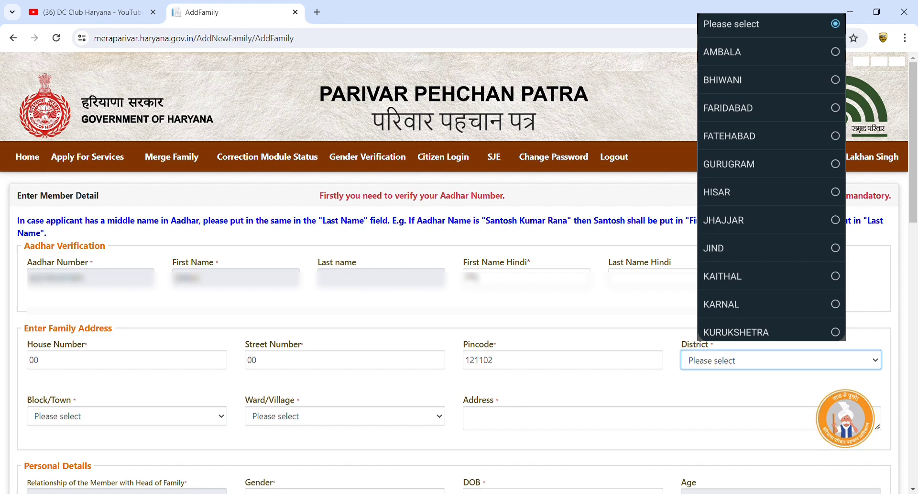
pyautogui.write('pal')
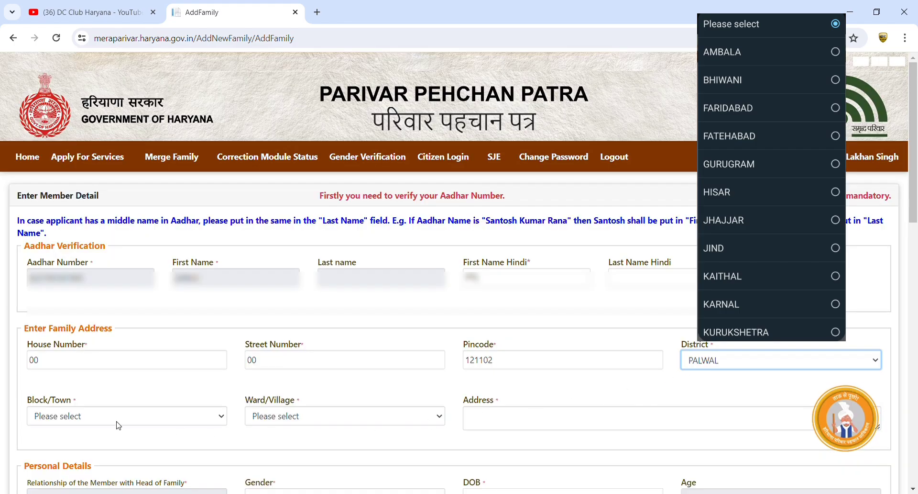
pyautogui.click(109, 423)
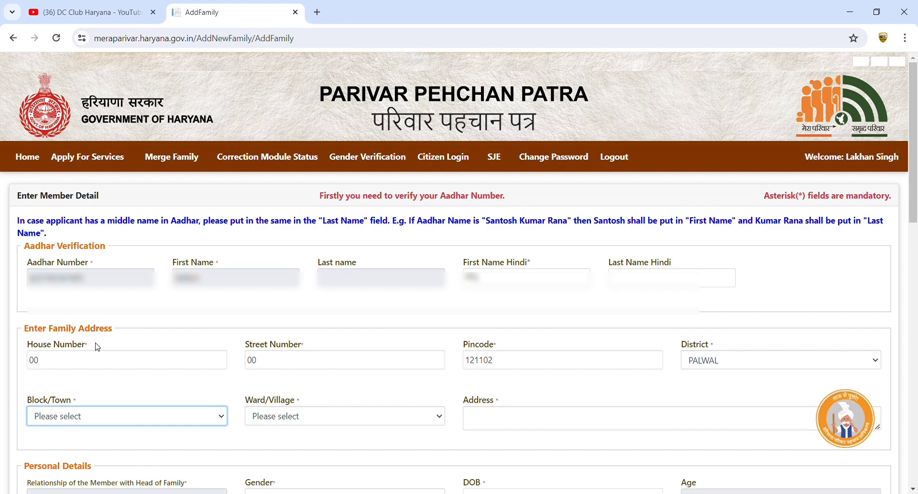
pyautogui.click(109, 377)
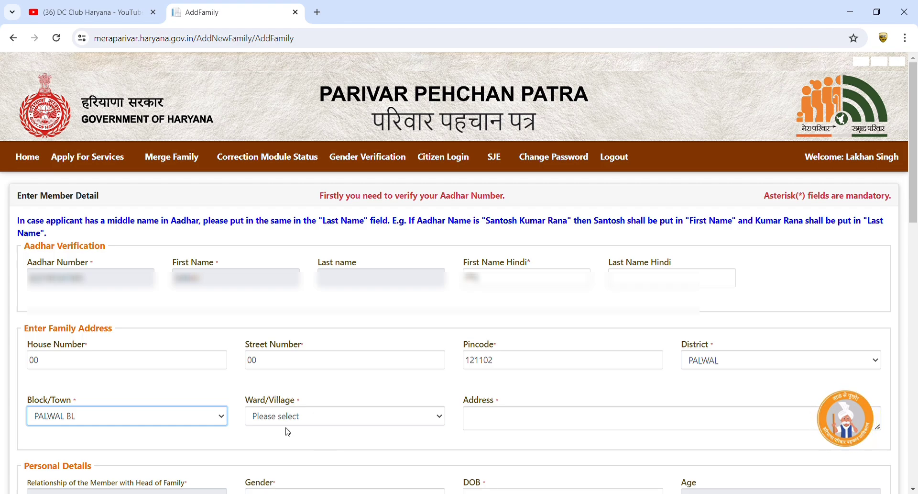
pyautogui.click(273, 423)
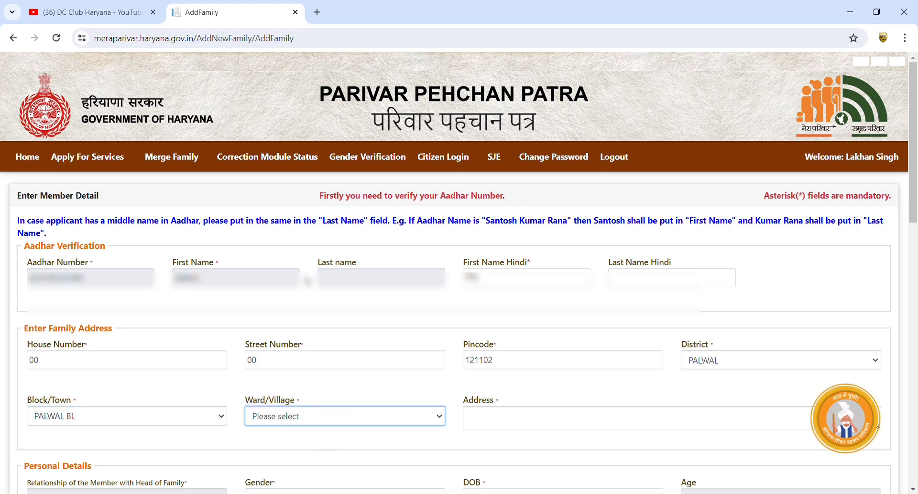
pyautogui.press('p')
pyautogui.press('p')
pyautogui.press('p')
pyautogui.press('p')
pyautogui.press('p')
pyautogui.press('p')
pyautogui.press('p')
pyautogui.press('p')
pyautogui.press('p')
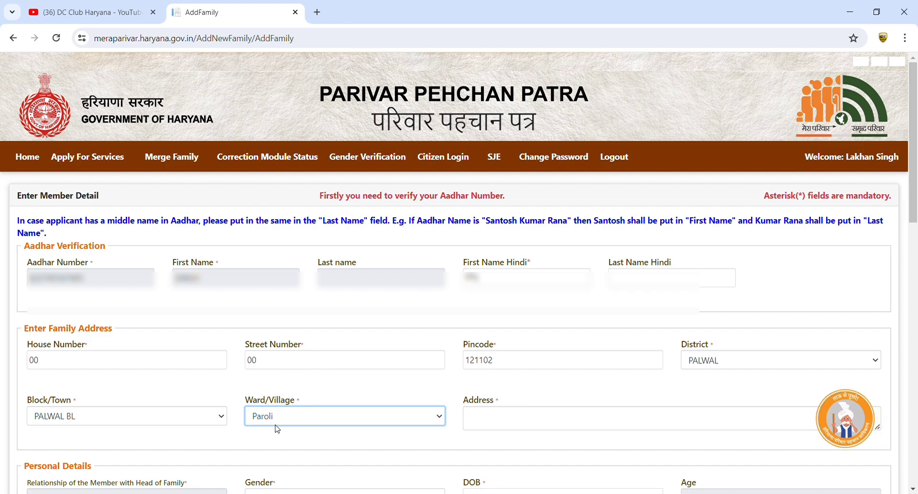
pyautogui.press('p')
pyautogui.press('p')
pyautogui.press('p')
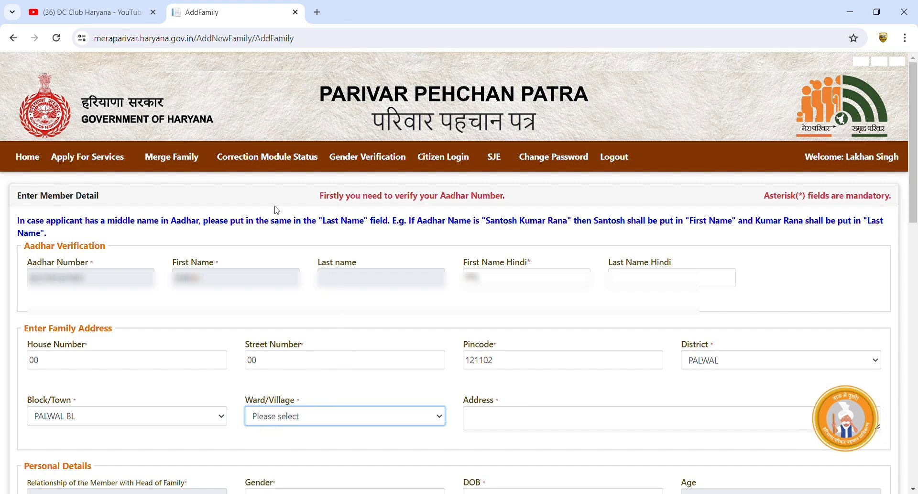
pyautogui.press('a')
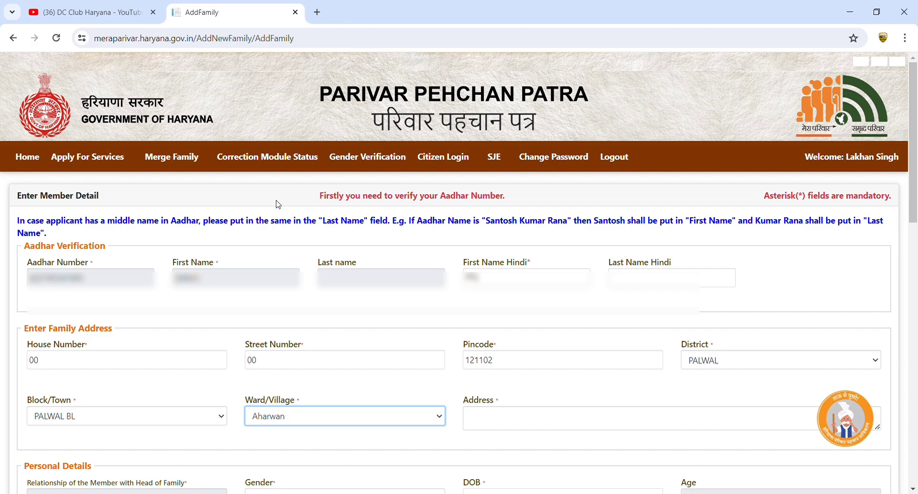
# Enter VILL AHARWAN as the address
pyautogui.click(509, 424)
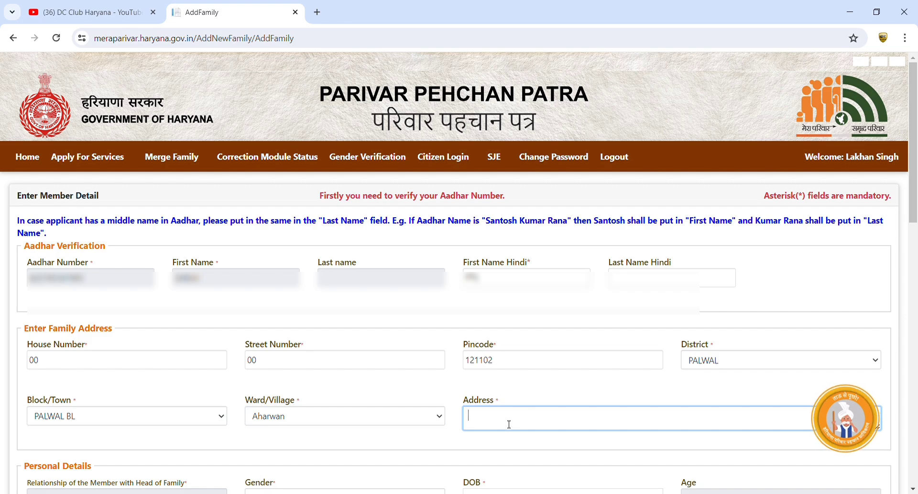
pyautogui.write('VI')
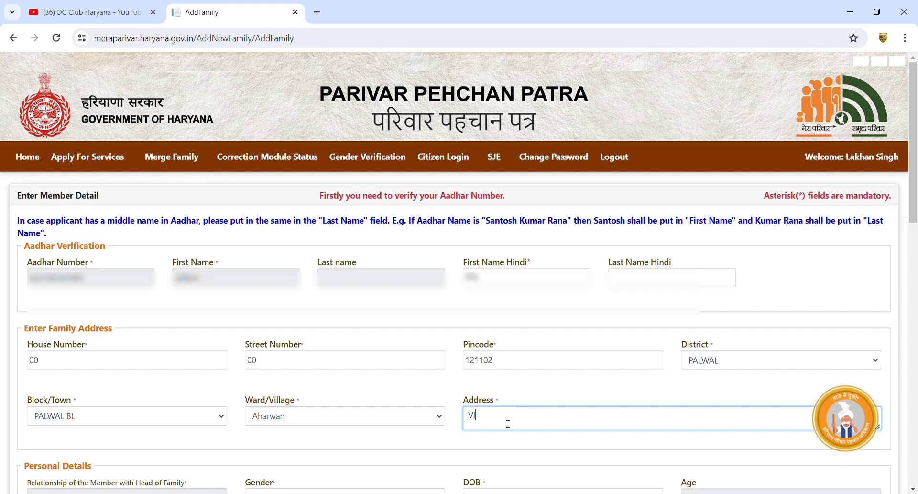
pyautogui.write('LL AHA')
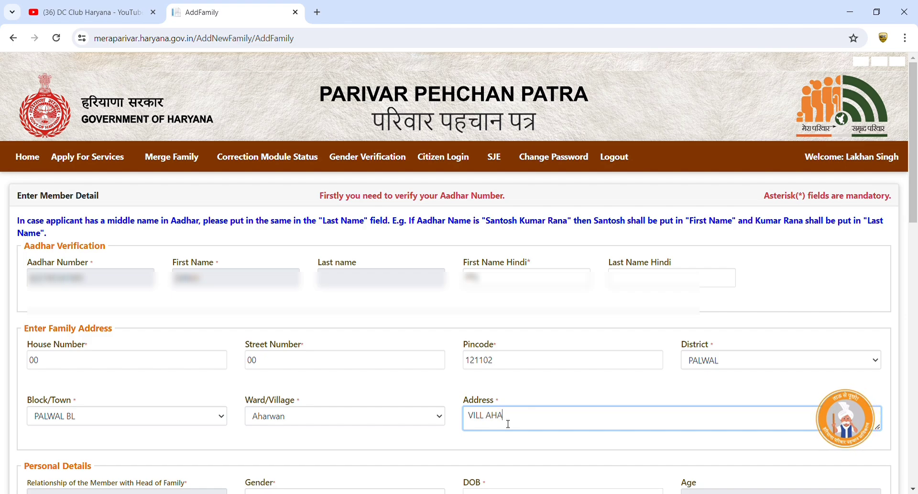
pyautogui.write('RWAN')
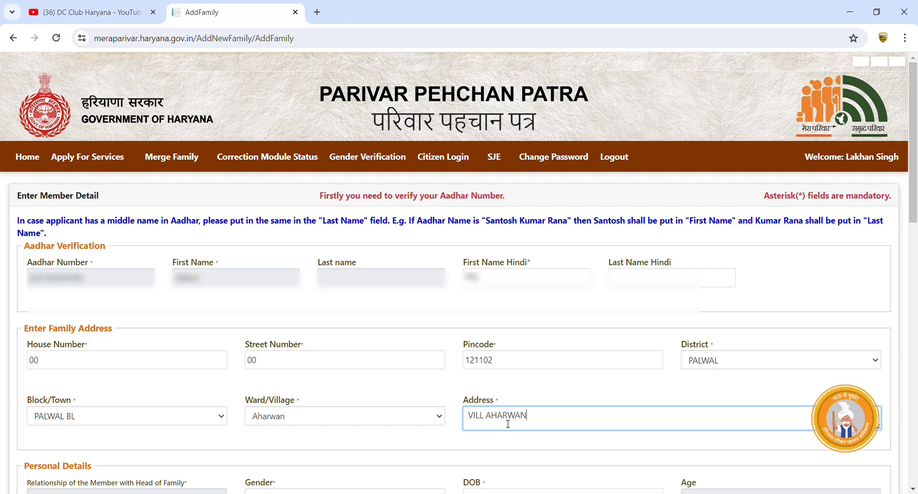
pyautogui.click(497, 449)
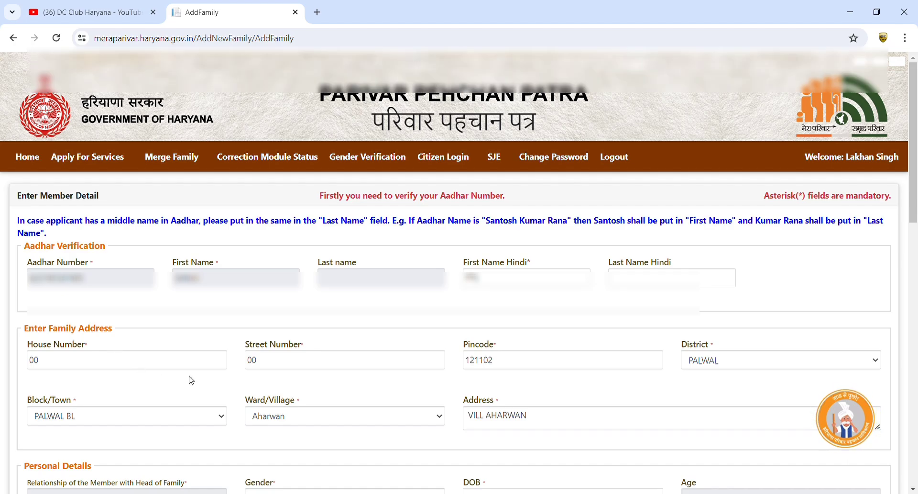
# Set the member's gender to Female
pyautogui.scroll(-4, 440, 367)
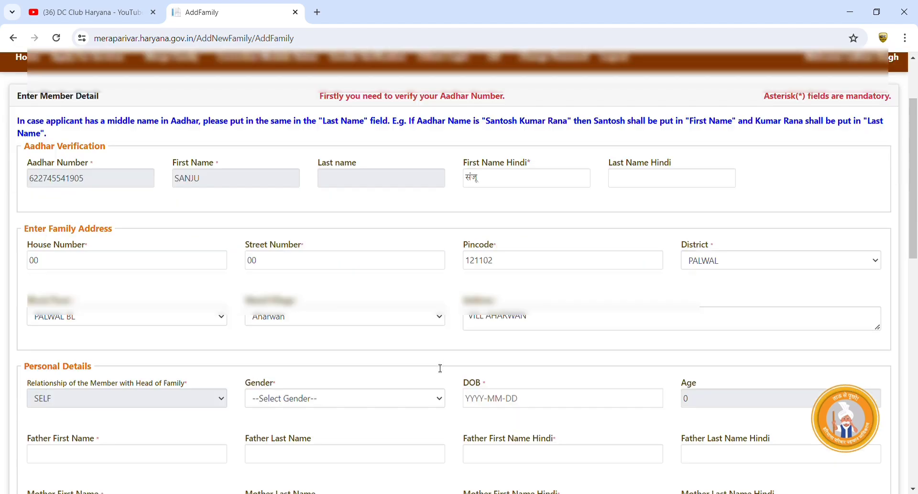
pyautogui.scroll(3, 335, 283)
pyautogui.scroll(-3, 335, 284)
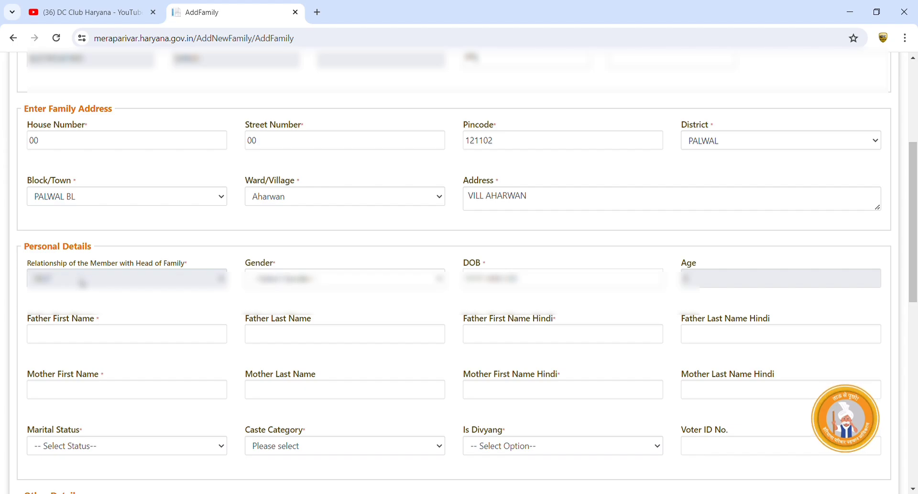
pyautogui.click(260, 283)
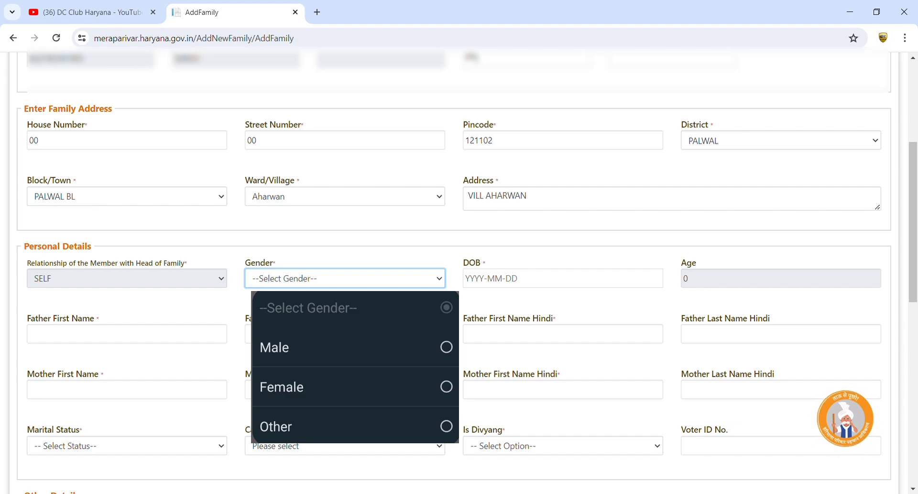
pyautogui.click(282, 387)
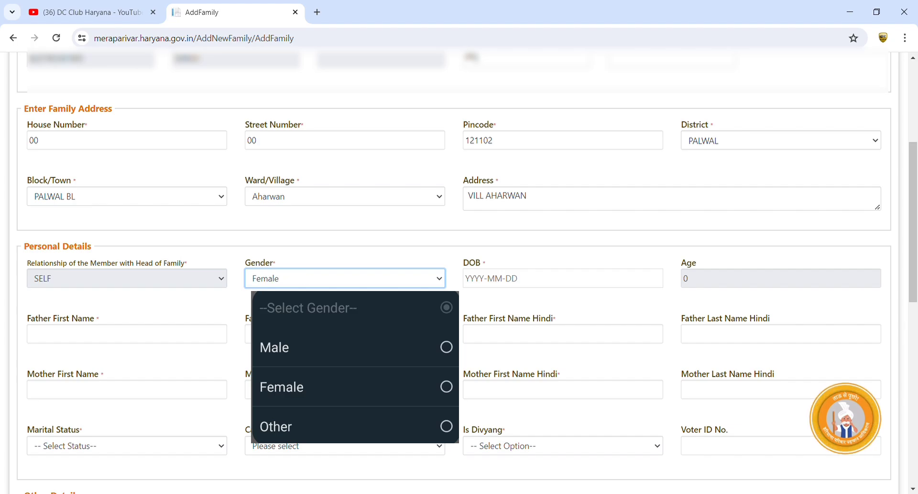
pyautogui.click(477, 287)
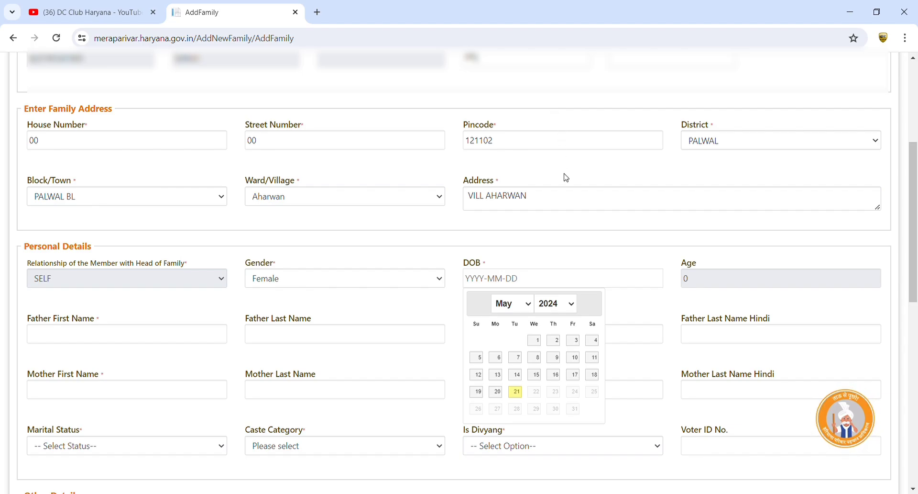
pyautogui.click(554, 261)
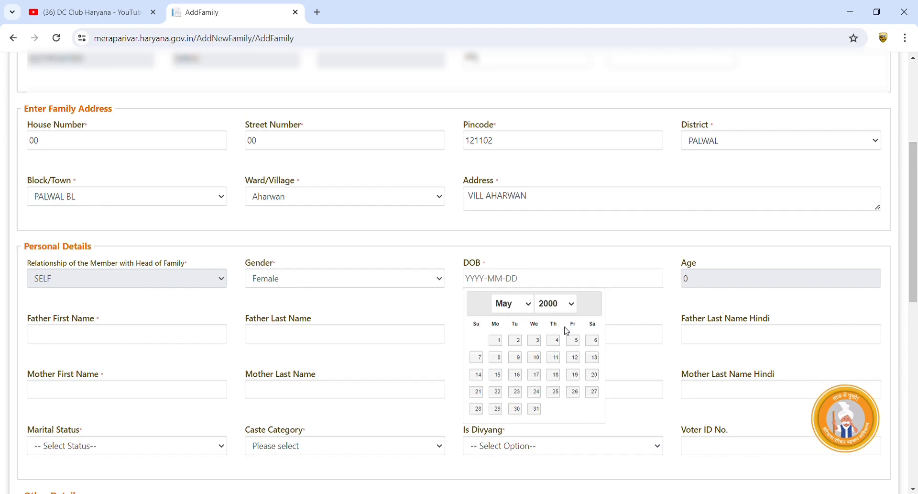
pyautogui.click(497, 340)
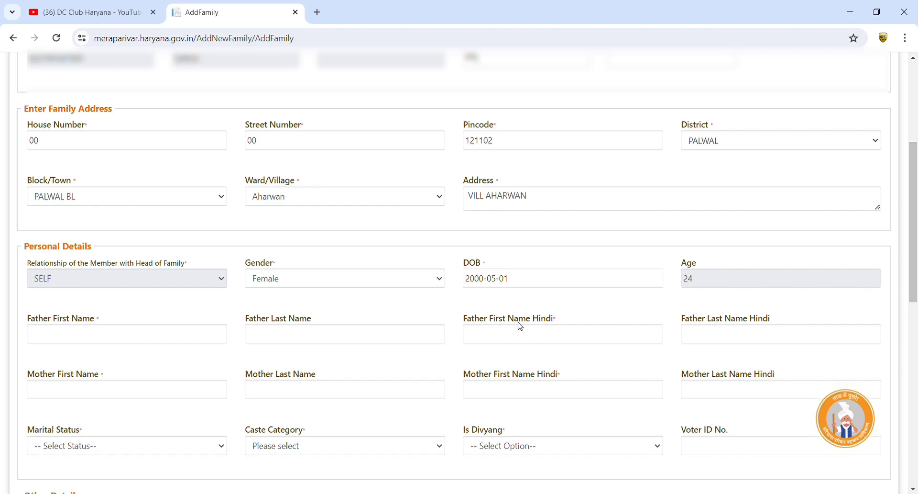
# Enter the father's and mother's first names, letting each Hindi name auto-fill
pyautogui.click(71, 338)
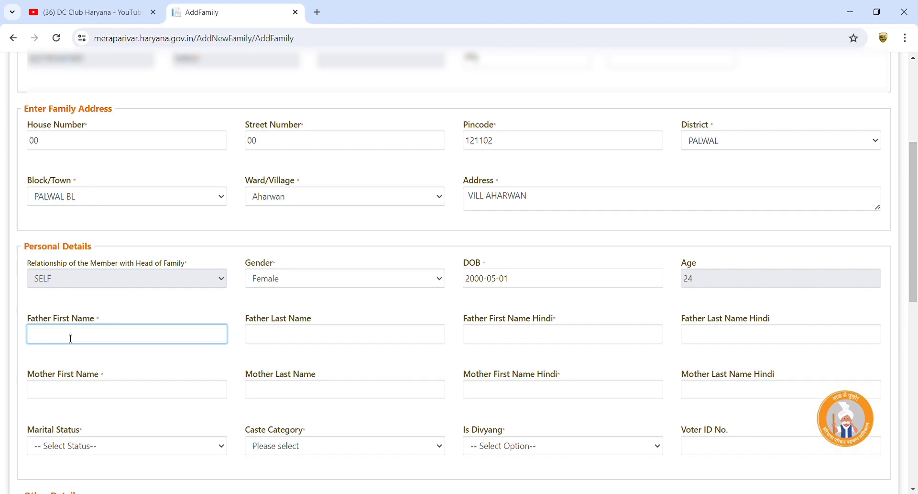
pyautogui.write('NIROTI')
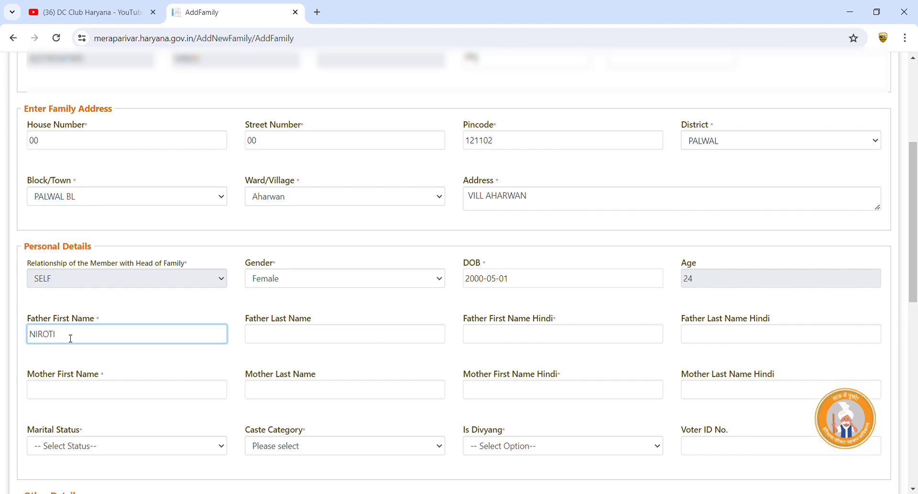
pyautogui.press('Tab')
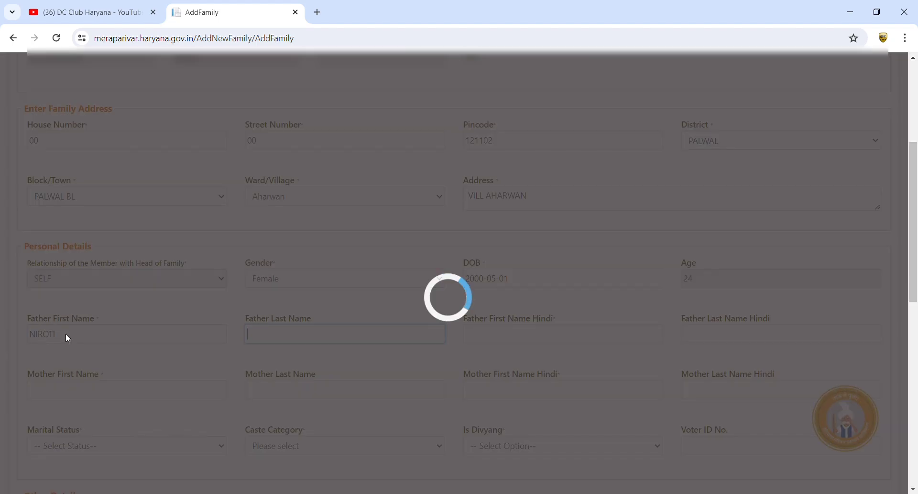
pyautogui.press('Tab')
pyautogui.press('Tab')
pyautogui.press('Tab')
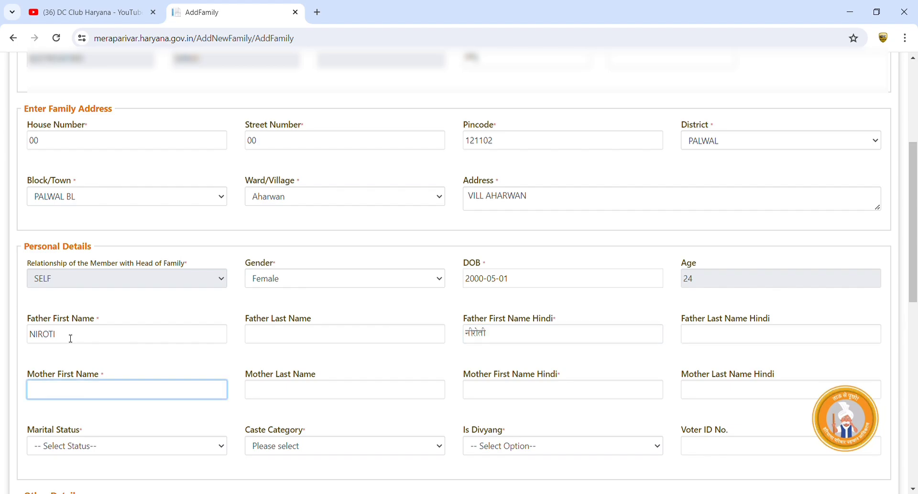
pyautogui.write('SEEMA')
pyautogui.press('Tab')
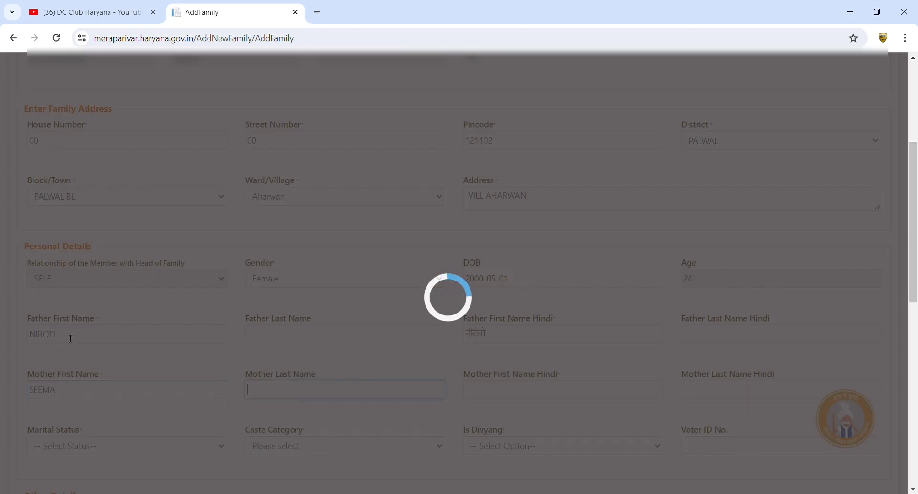
pyautogui.press('Tab')
pyautogui.press('Tab')
pyautogui.press('Tab')
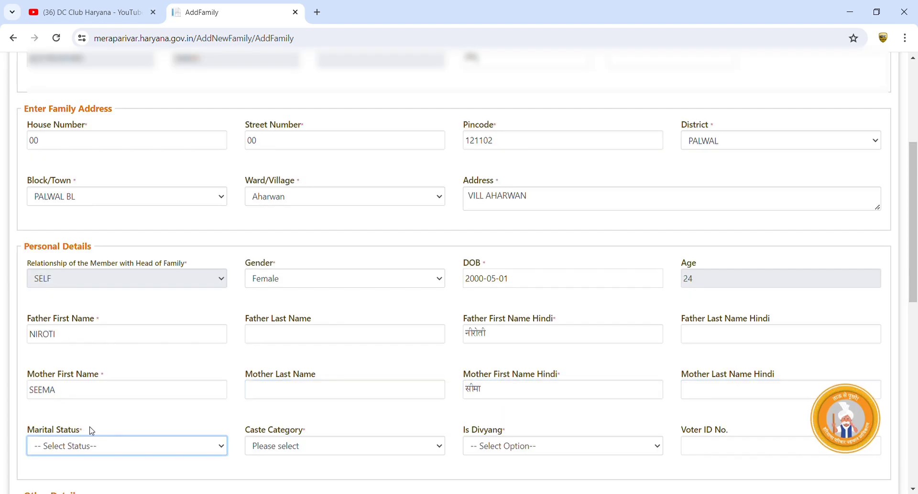
# Set marital status to Unmarried and caste category to BC (A)
pyautogui.click(86, 443)
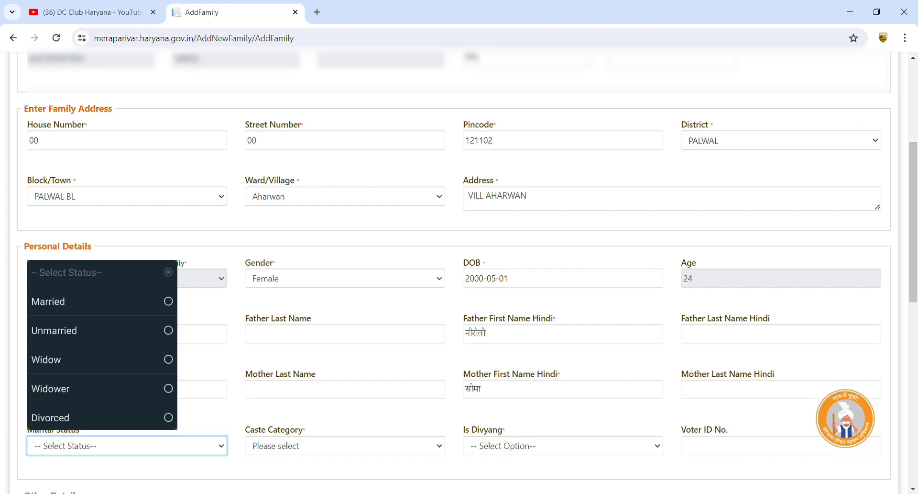
pyautogui.click(54, 330)
pyautogui.click(270, 447)
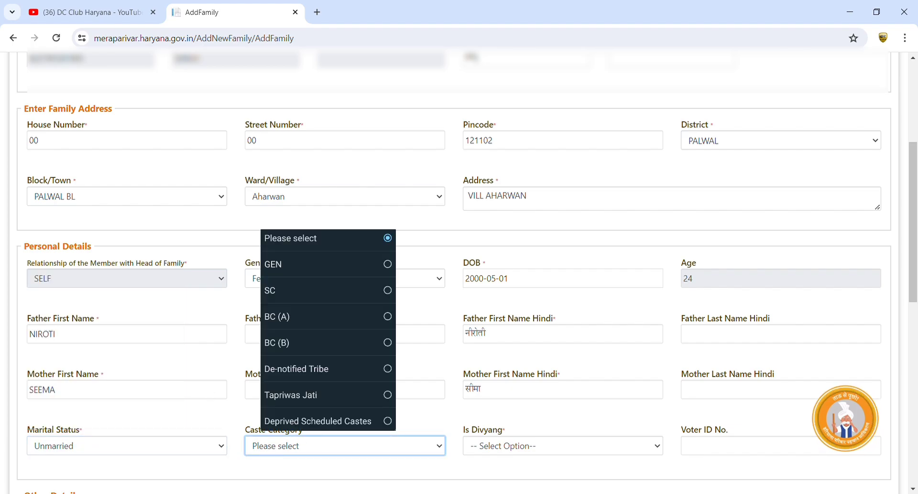
pyautogui.click(277, 317)
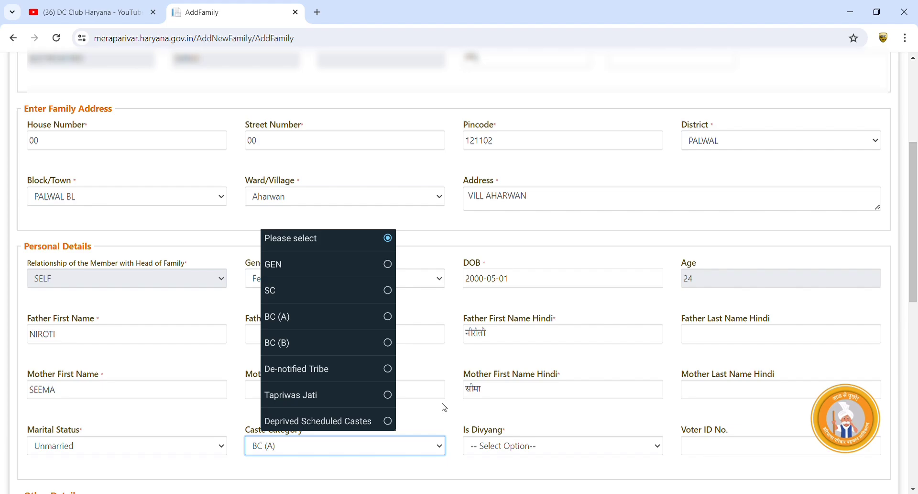
pyautogui.click(501, 451)
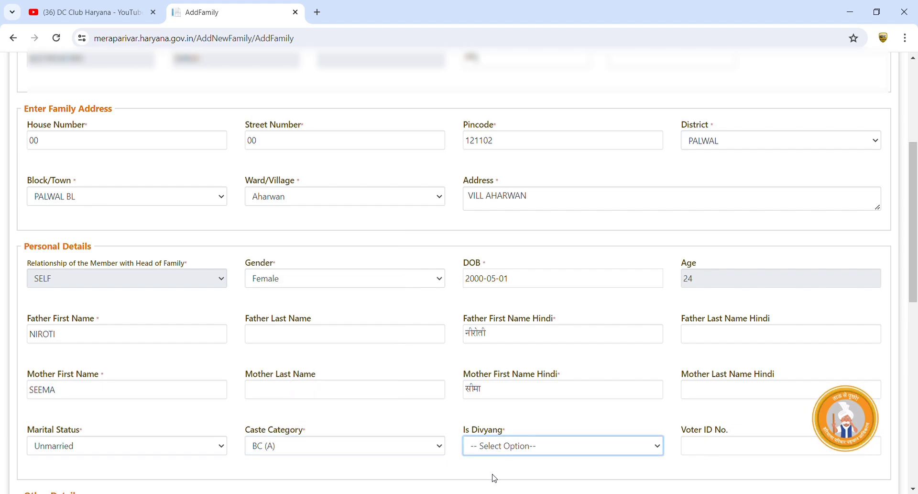
# Try Is Divyang Yes with Permanent disability, then switch Is Divyang back to No
pyautogui.scroll(-4, 623, 349)
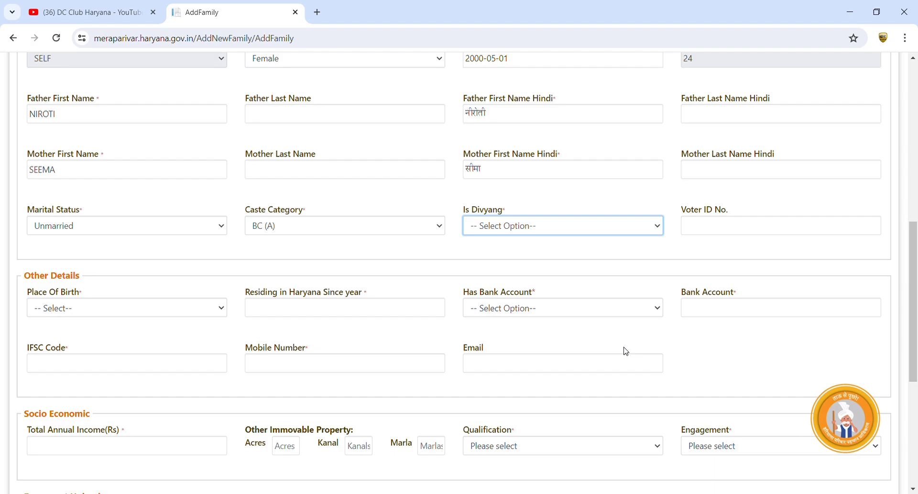
pyautogui.click(524, 223)
pyautogui.click(527, 335)
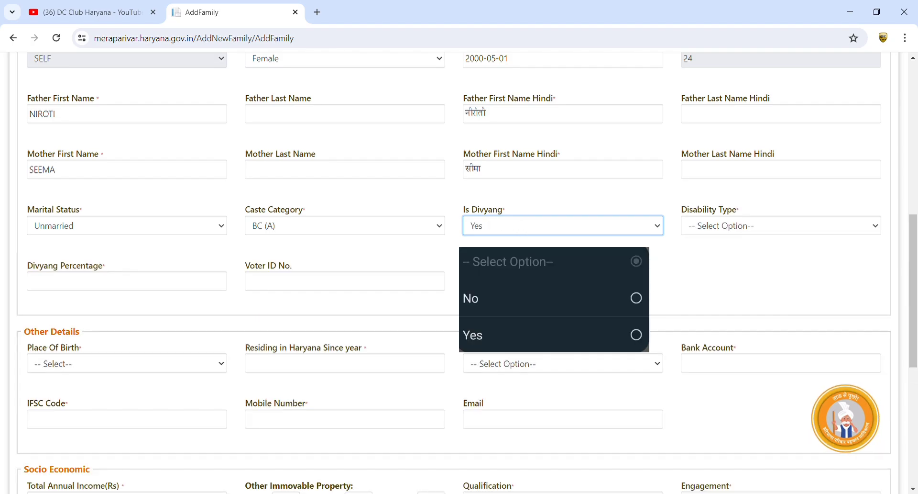
pyautogui.click(719, 230)
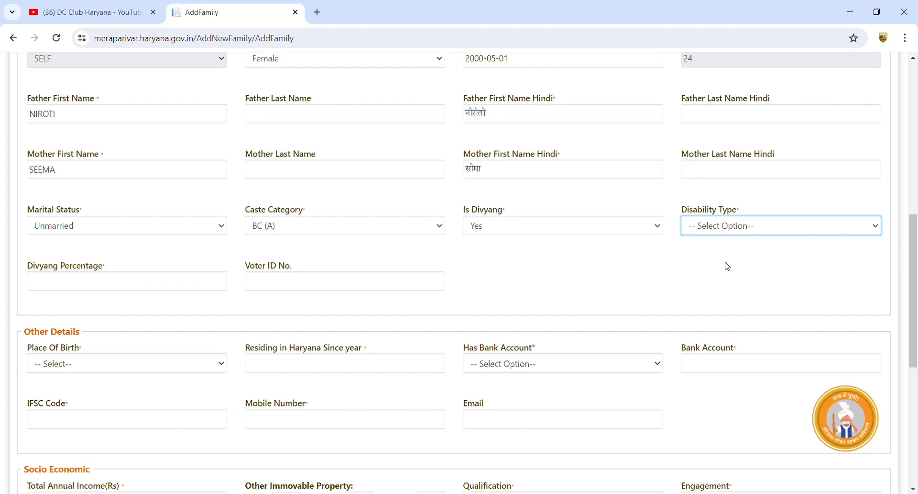
pyautogui.click(728, 266)
pyautogui.click(61, 286)
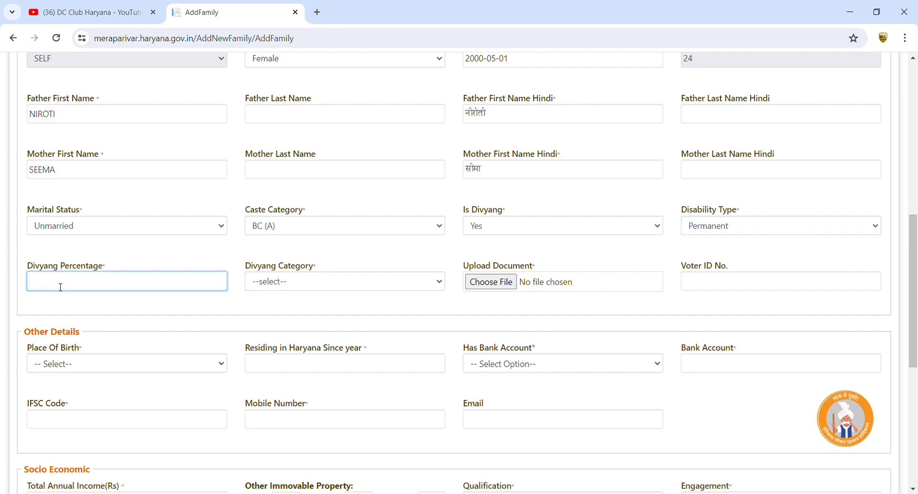
pyautogui.click(300, 289)
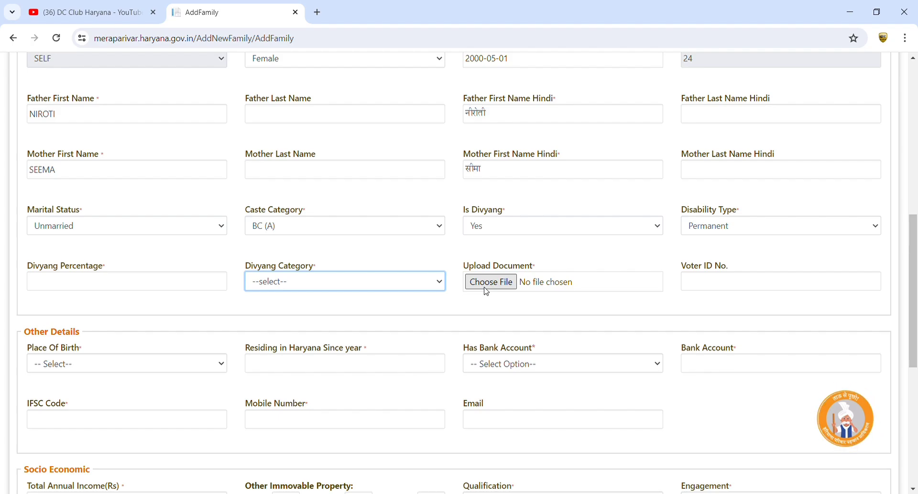
pyautogui.click(507, 228)
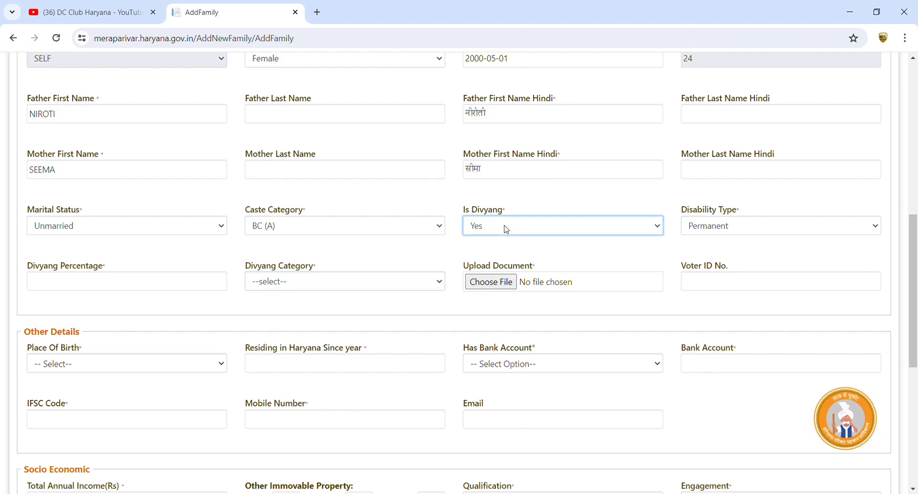
pyautogui.click(503, 258)
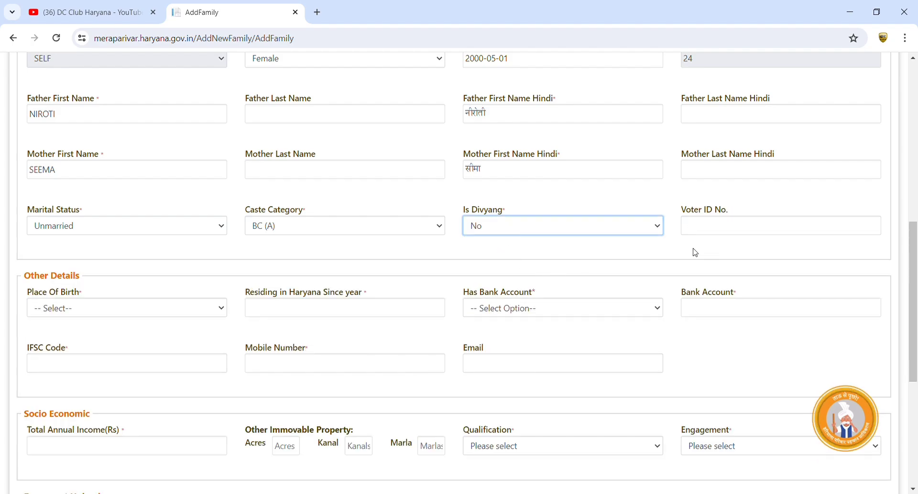
pyautogui.click(721, 244)
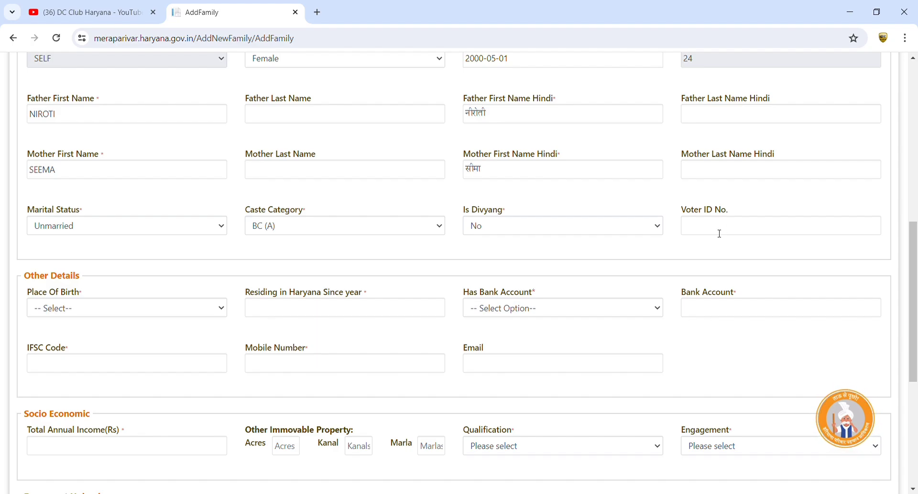
pyautogui.click(713, 229)
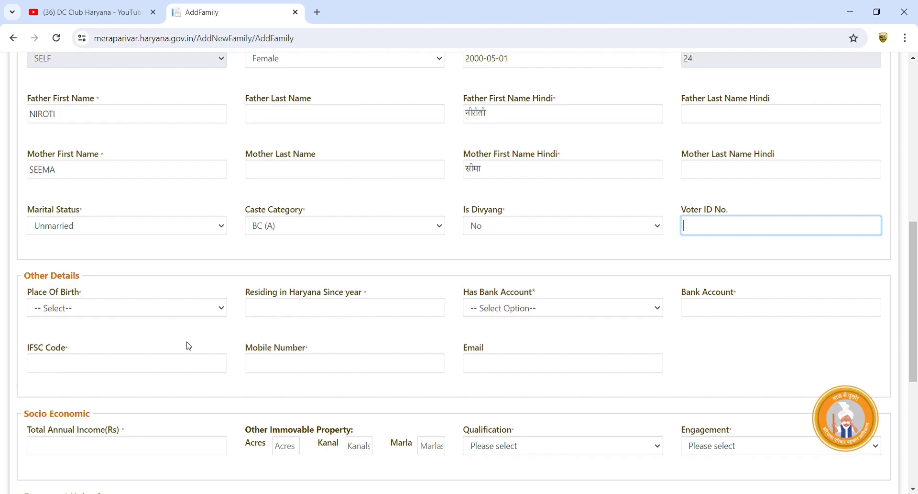
# Set Place Of Birth to Haryana
pyautogui.click(130, 309)
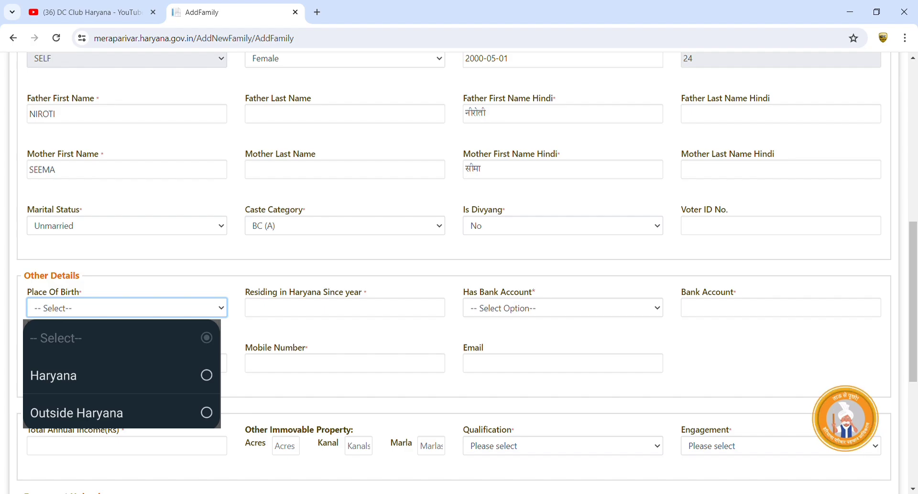
pyautogui.click(53, 376)
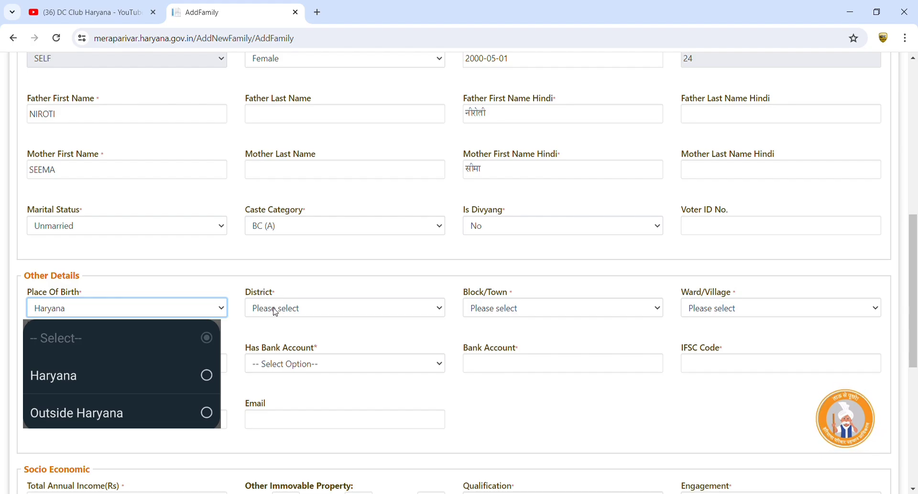
pyautogui.click(76, 412)
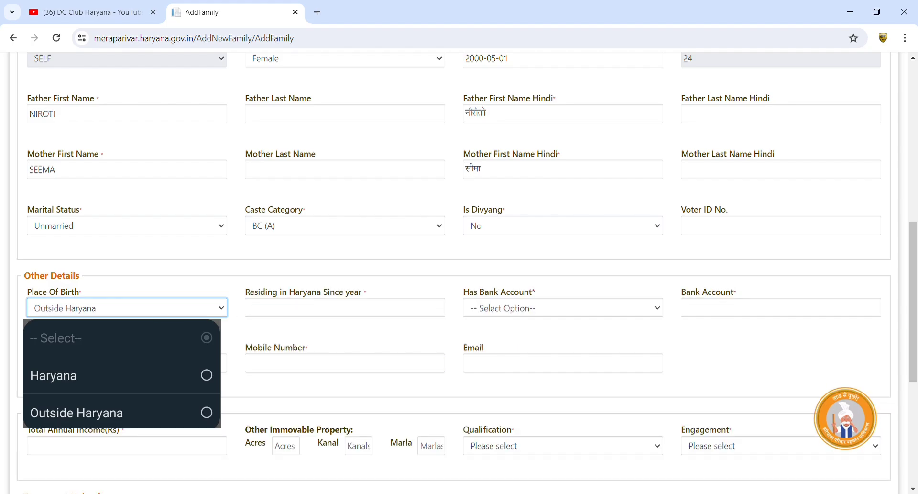
pyautogui.click(293, 315)
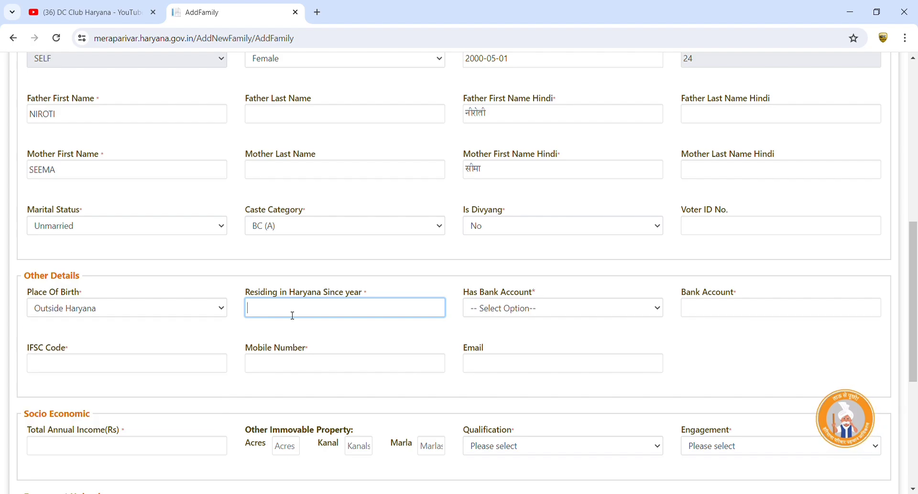
pyautogui.click(62, 311)
pyautogui.click(56, 335)
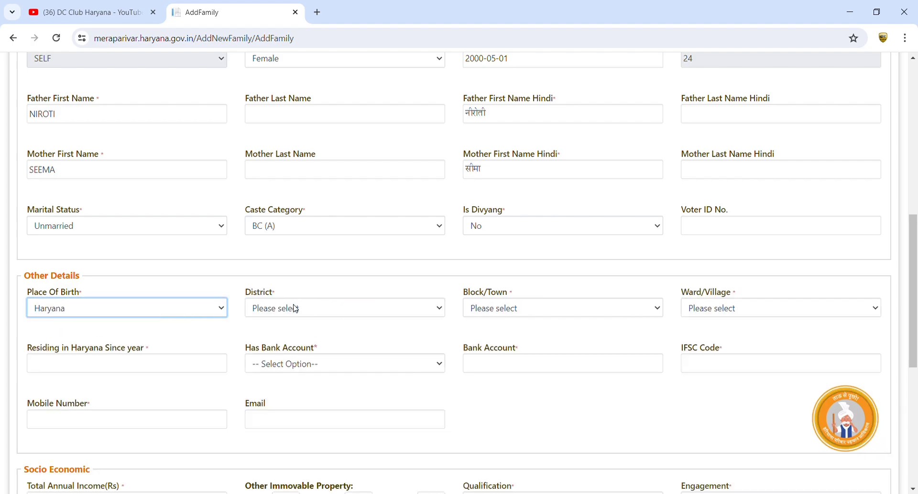
# Choose birth district PALWAL, block PALWAL BL and village Aharwan
pyautogui.press('Tab')
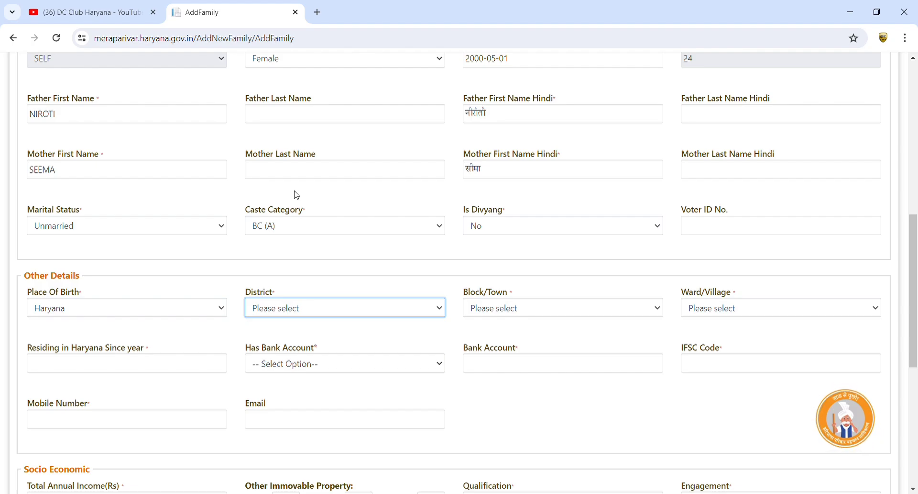
pyautogui.write('pal')
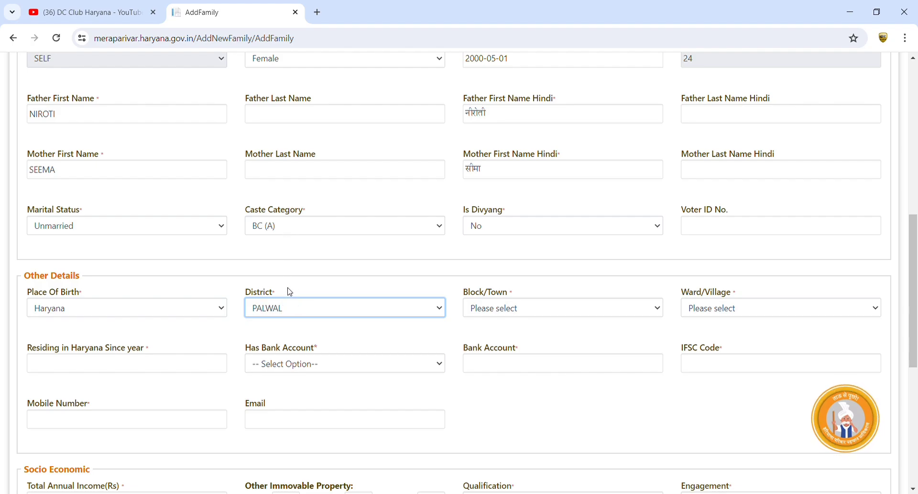
pyautogui.press('Tab')
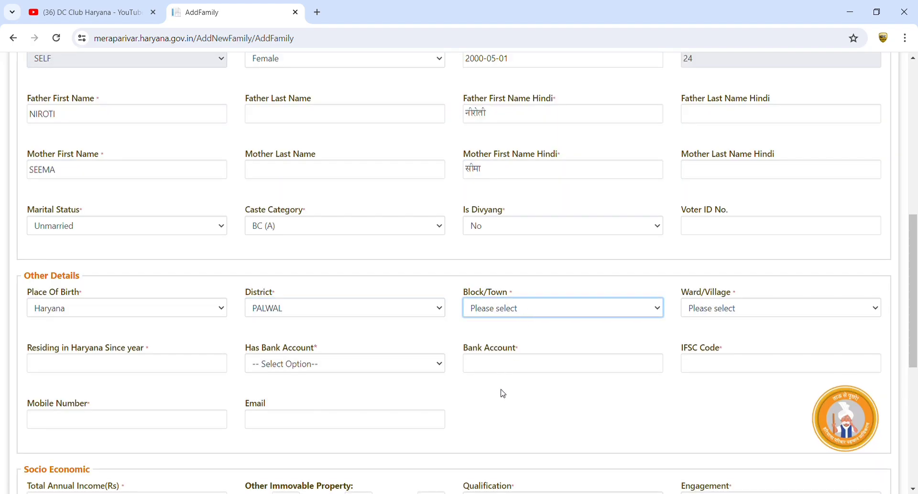
pyautogui.write('pal')
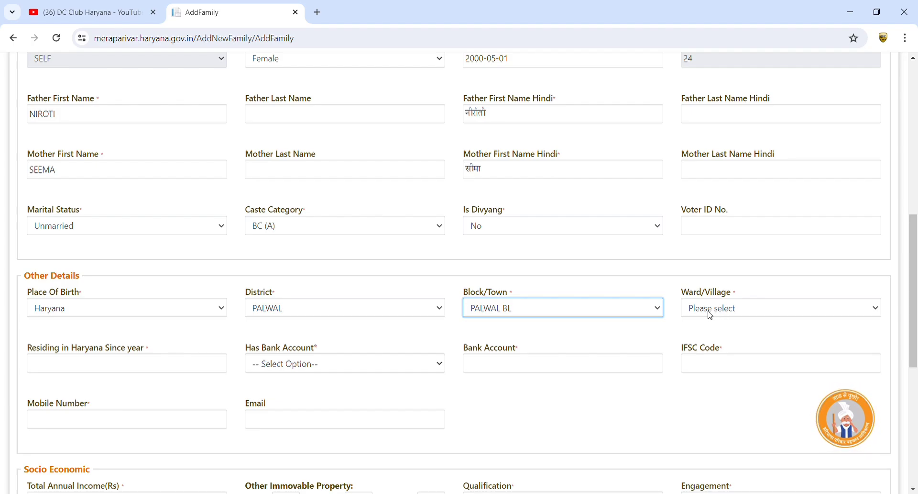
pyautogui.press('Tab')
pyautogui.write('a')
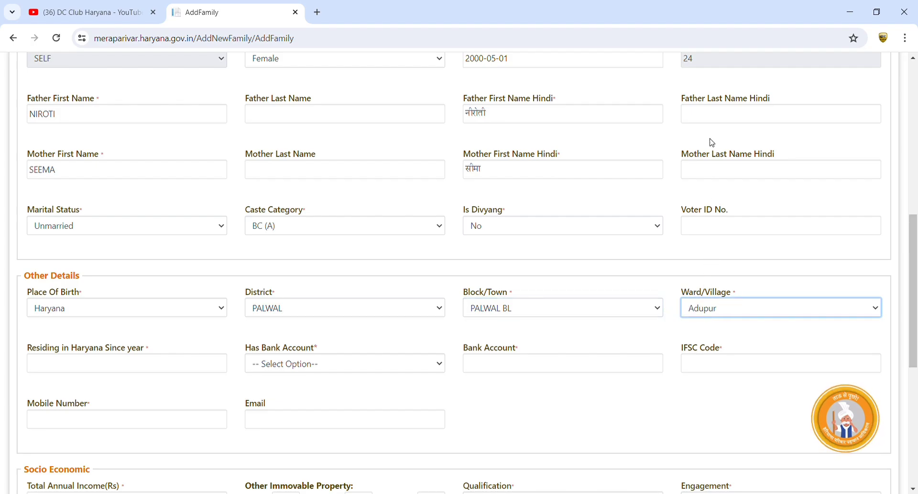
pyautogui.write('harwan')
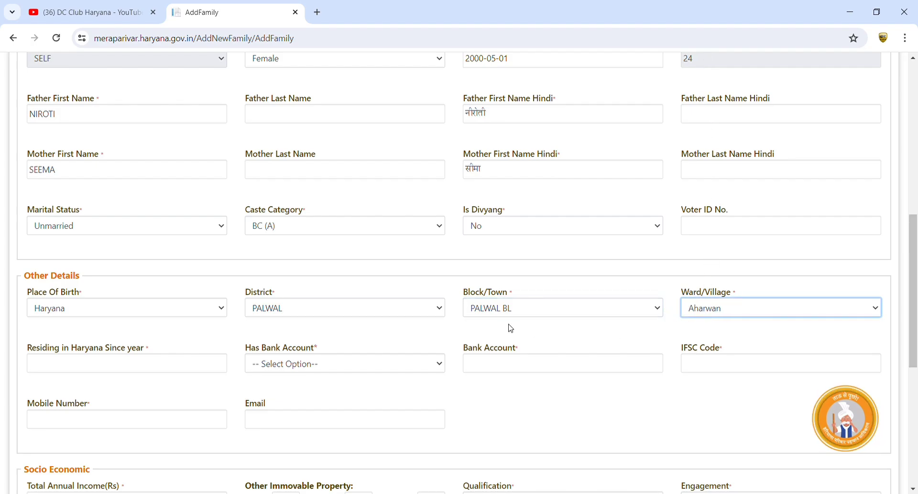
pyautogui.click(142, 369)
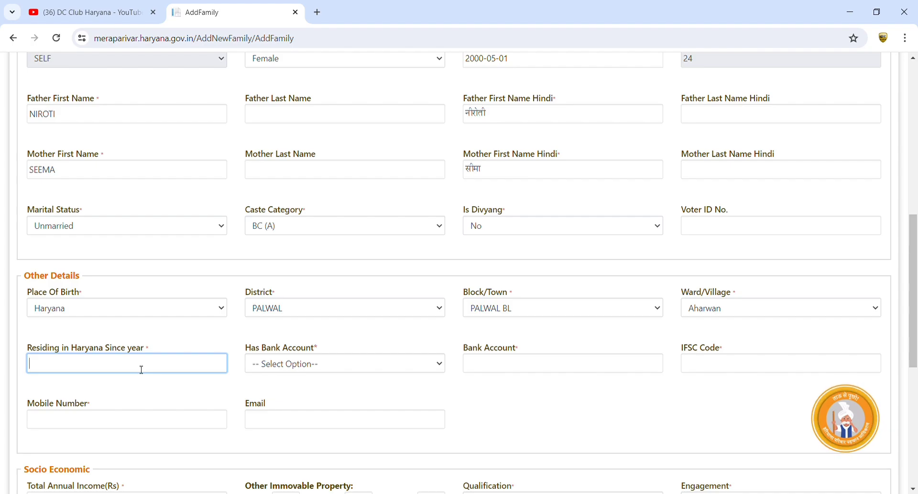
# Enter 2000 in the Residing in Haryana Since field
pyautogui.write('2000')
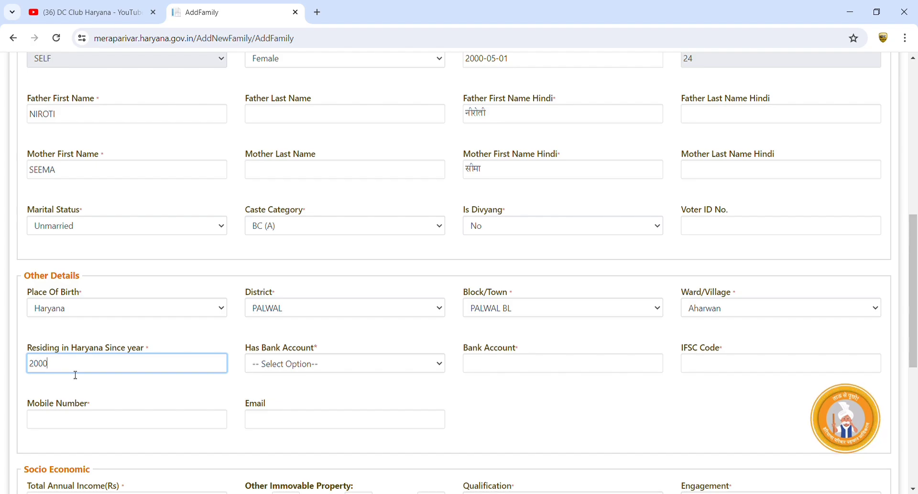
pyautogui.click(194, 384)
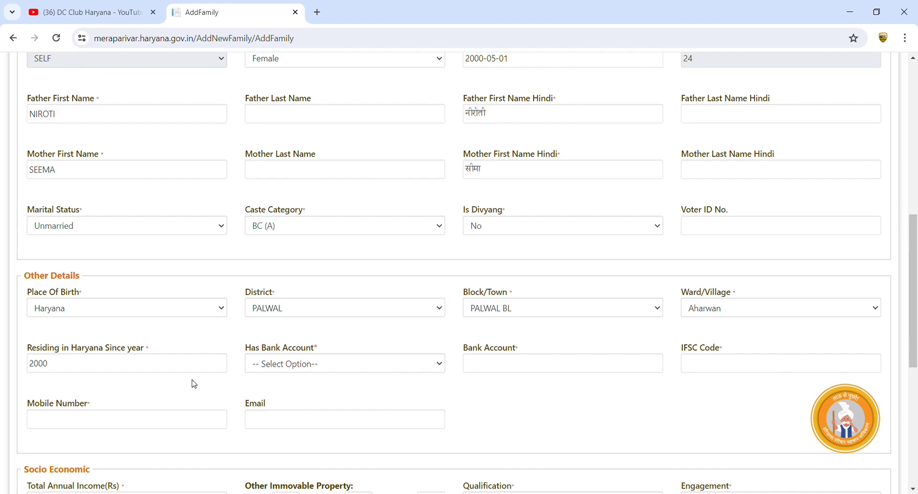
# Agree to provide bank account details and enter the bank account number
pyautogui.click(282, 372)
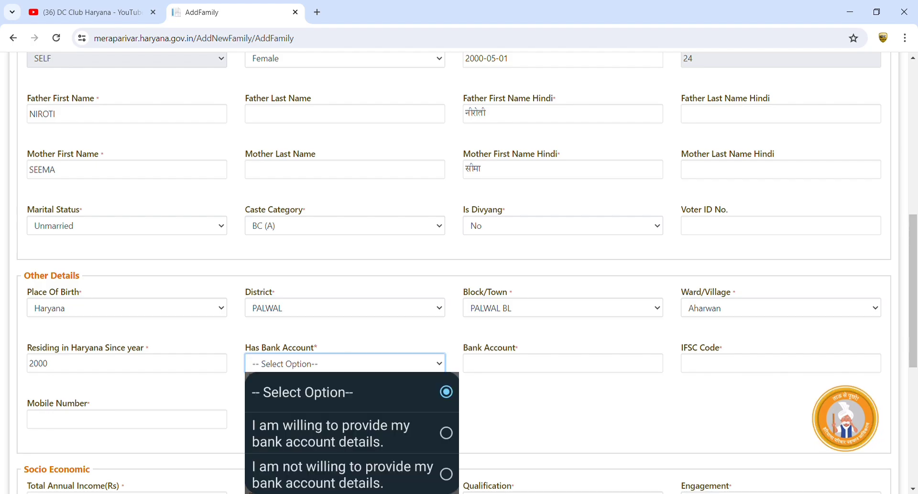
pyautogui.click(330, 433)
pyautogui.click(530, 372)
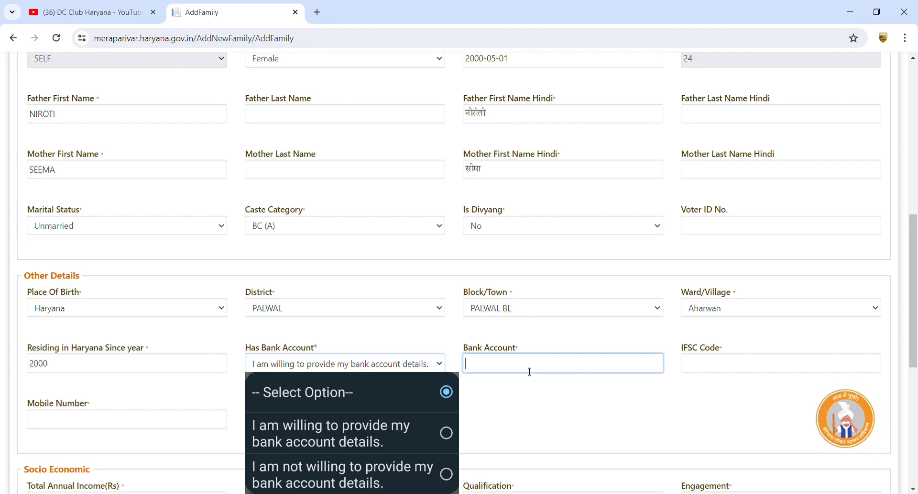
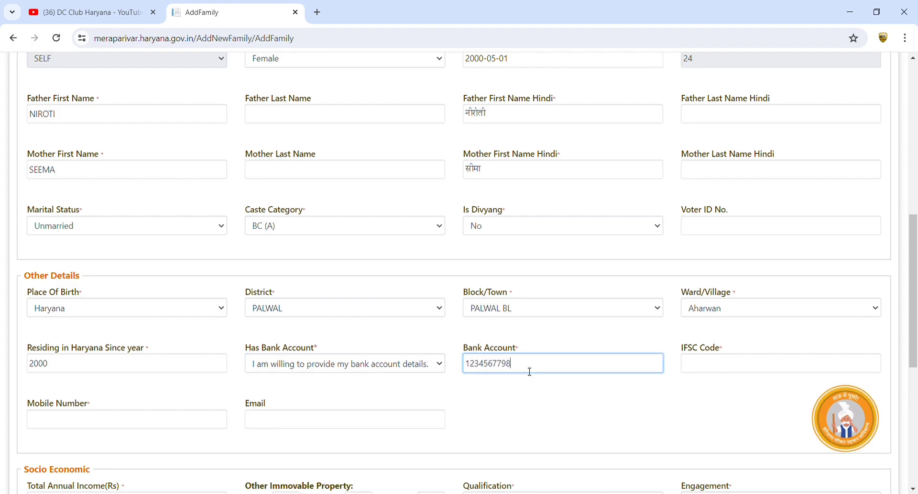
# Enter IFSC code POUHTR00156 and dismiss the 'invalid IFSC code' alert
pyautogui.click(713, 372)
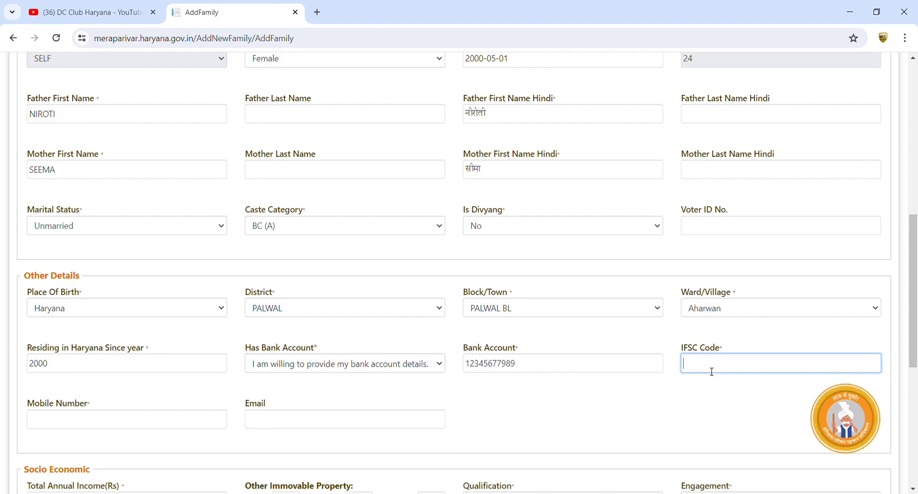
pyautogui.write('POUHTR')
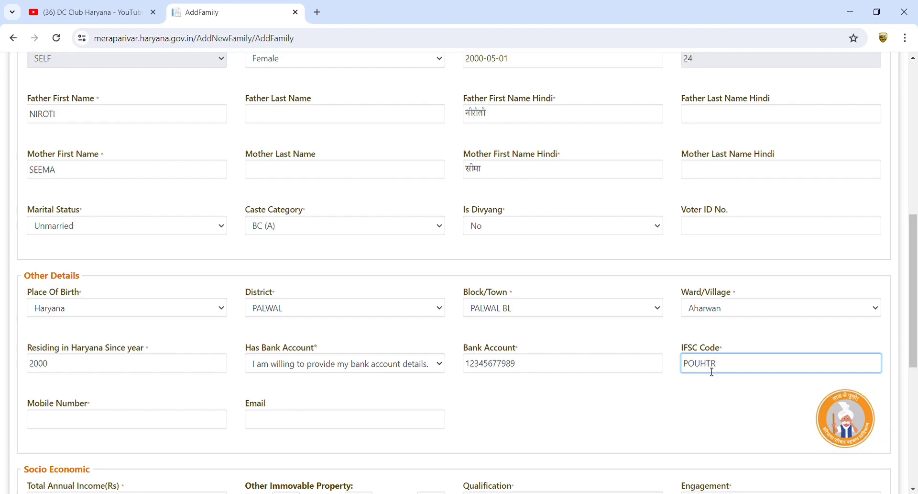
pyautogui.write('00156')
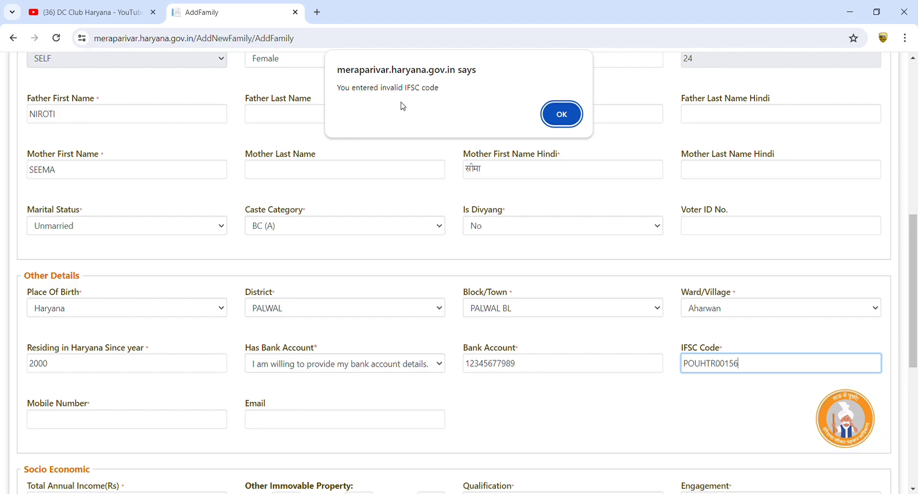
pyautogui.click(563, 116)
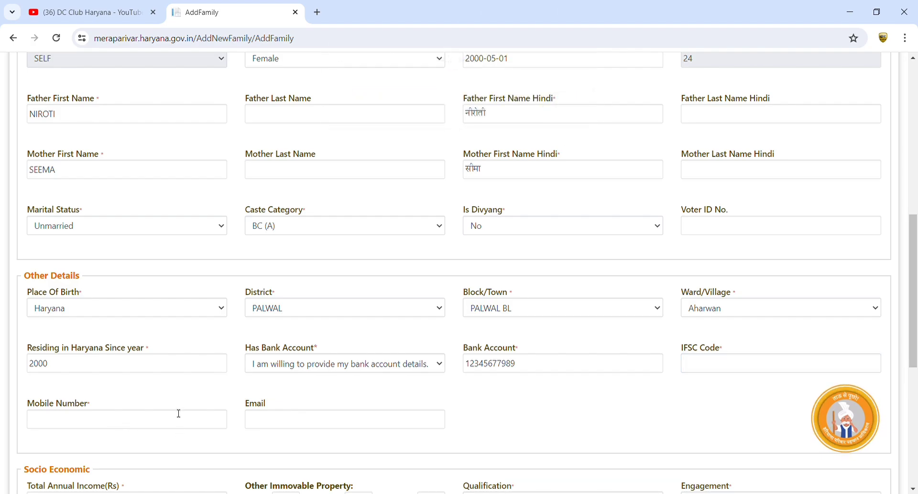
# Choose 'not willing to provide bank account details', enter the member's mobile number, and leave Email blank
pyautogui.press('Down')
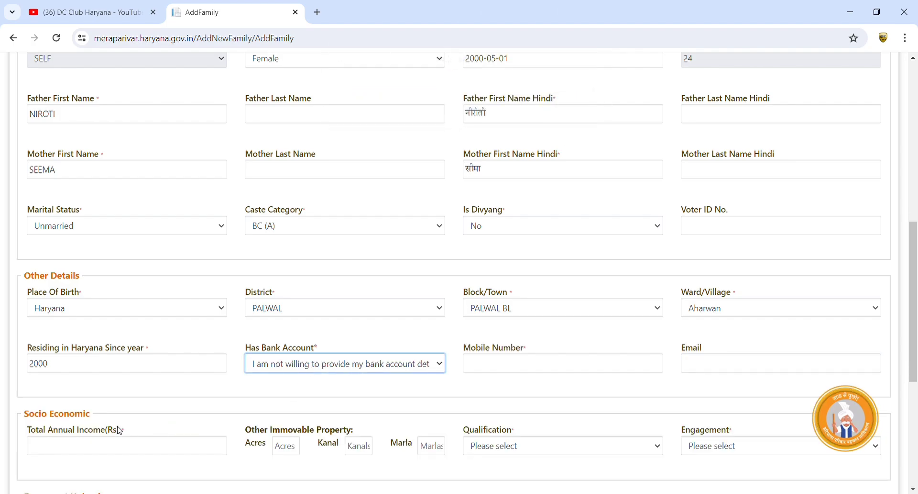
pyautogui.click(511, 366)
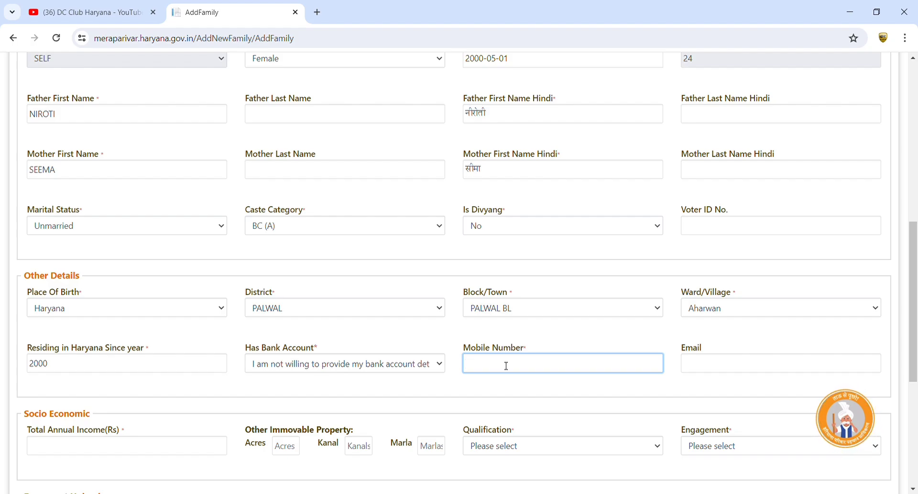
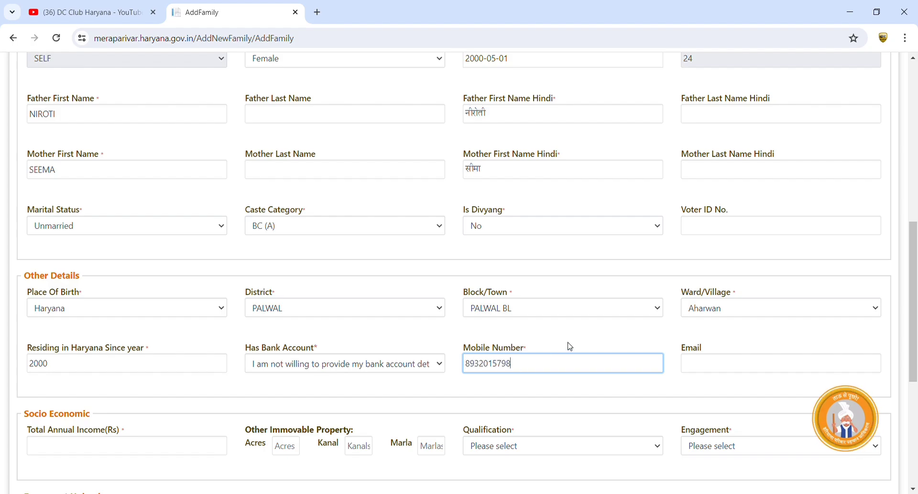
pyautogui.click(732, 367)
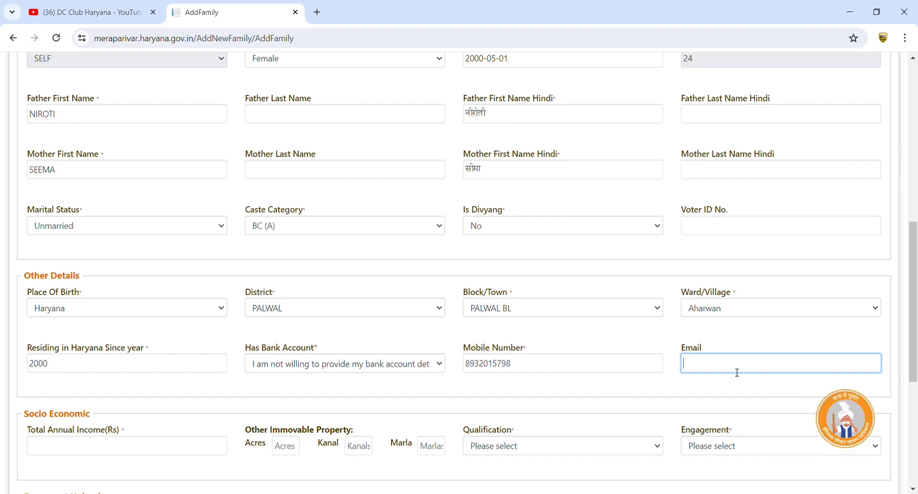
pyautogui.click(663, 398)
# Enter 150000 as the total annual income
pyautogui.scroll(-5, 586, 344)
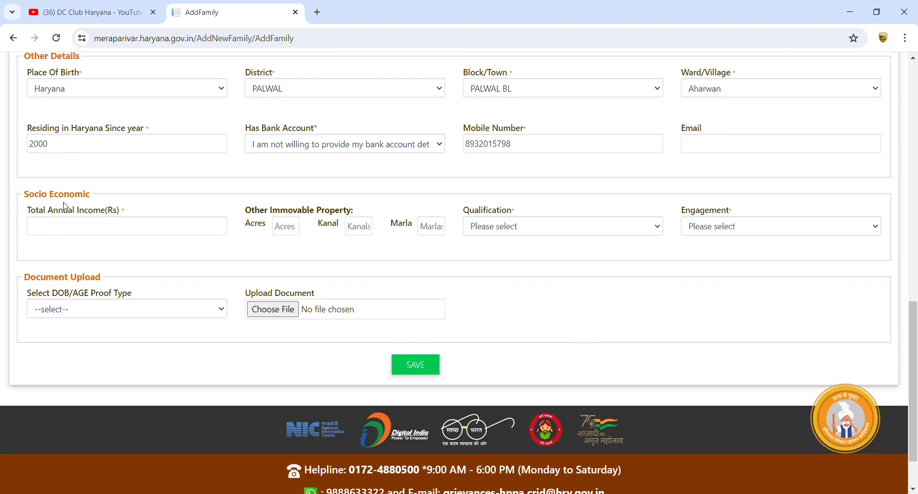
pyautogui.click(87, 230)
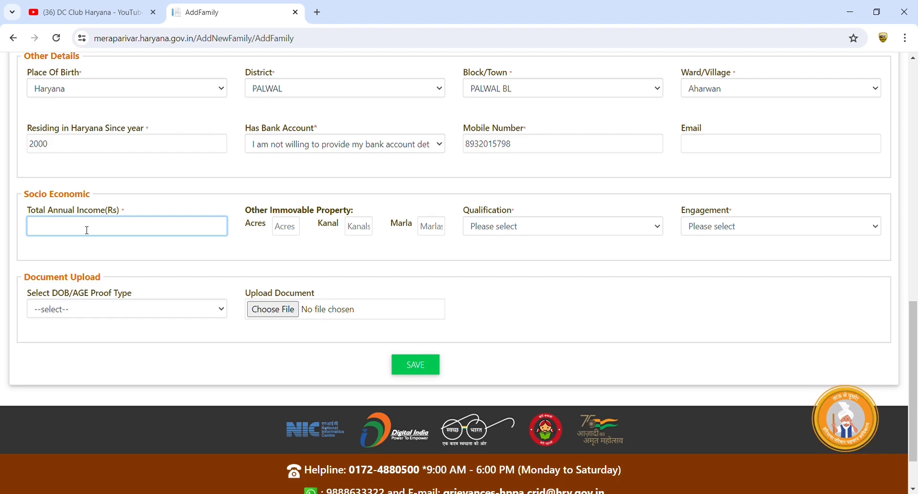
pyautogui.write('150000')
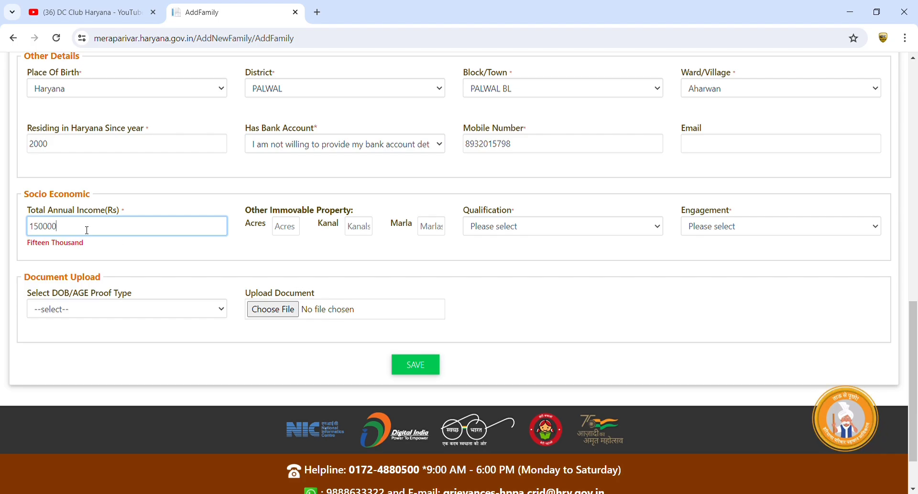
# Record other immovable property as 1 acre, 0 kanal, 0 marla
pyautogui.click(286, 228)
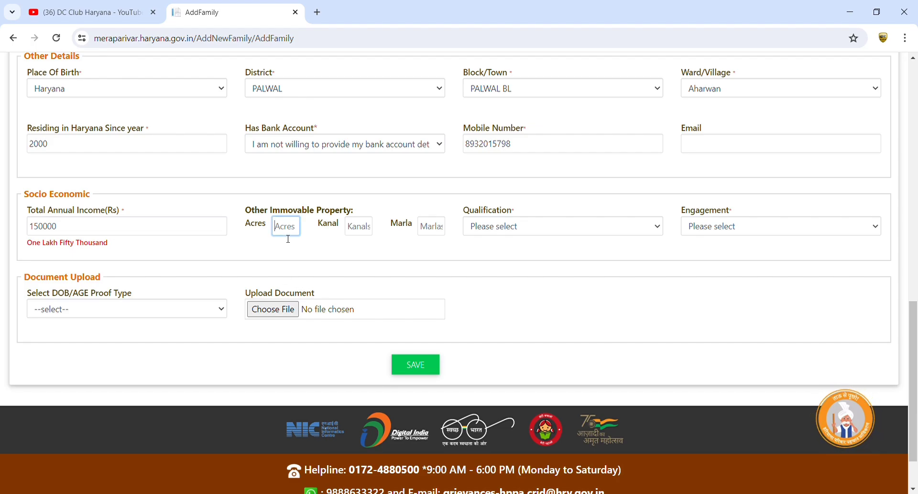
pyautogui.click(268, 248)
pyautogui.click(281, 232)
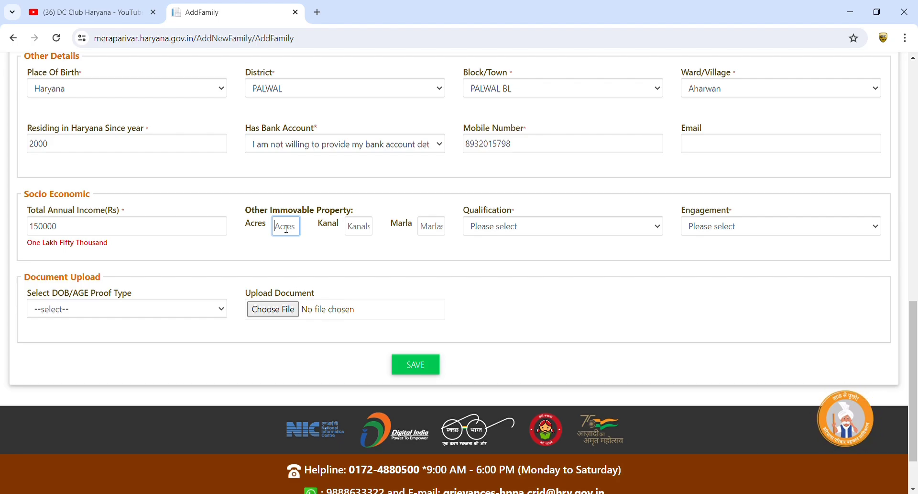
pyautogui.write('1')
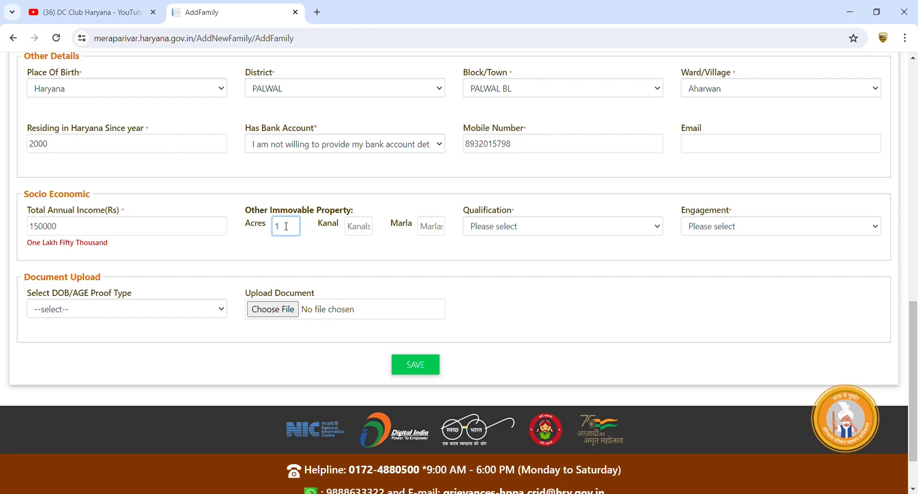
pyautogui.press('Tab')
pyautogui.write('0')
pyautogui.press('Tab')
pyautogui.write('0')
pyautogui.press('Tab')
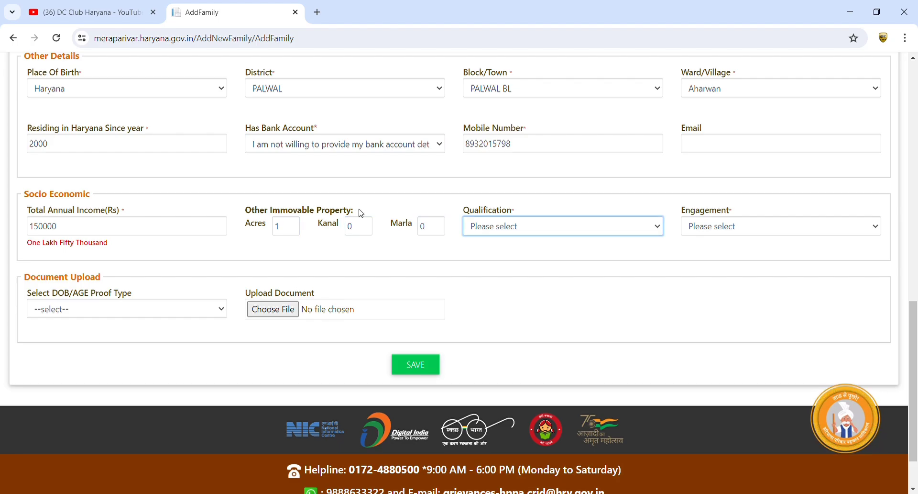
pyautogui.click(477, 233)
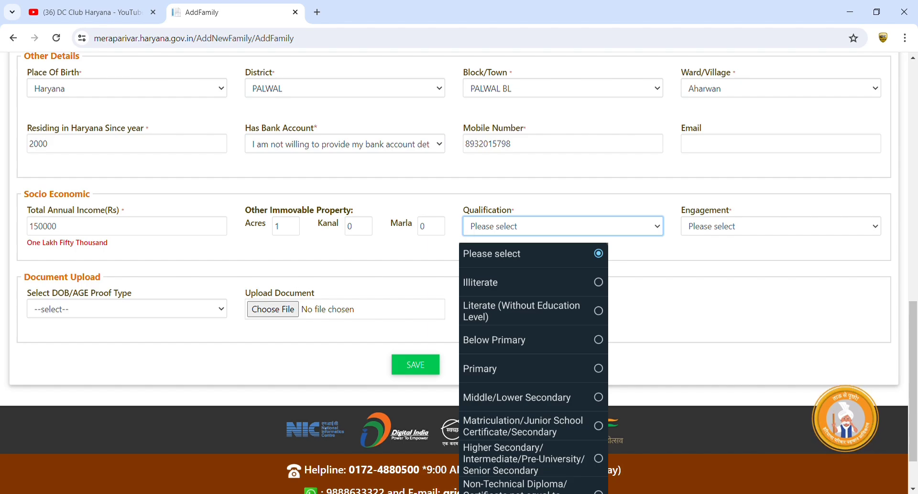
# Set qualification to Higher Secondary/Intermediate/Pre-University and engagement to Housewife
pyautogui.click(524, 458)
pyautogui.click(708, 226)
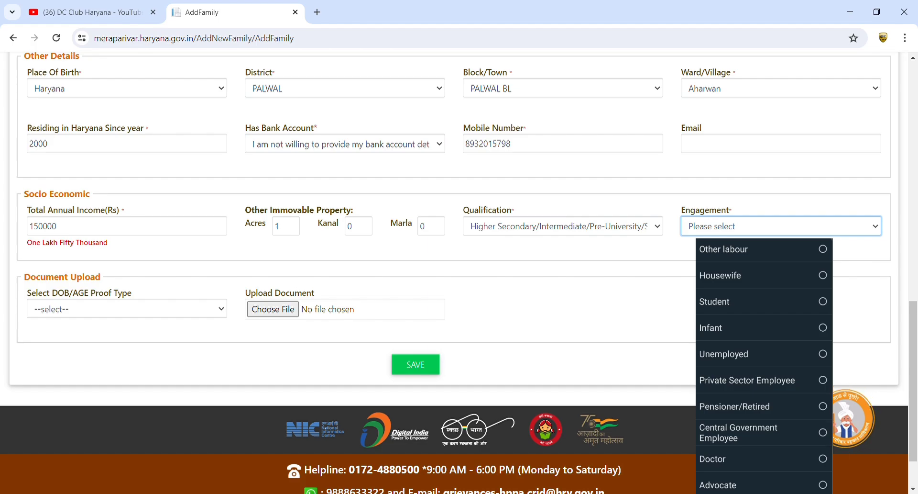
pyautogui.click(720, 275)
pyautogui.click(108, 266)
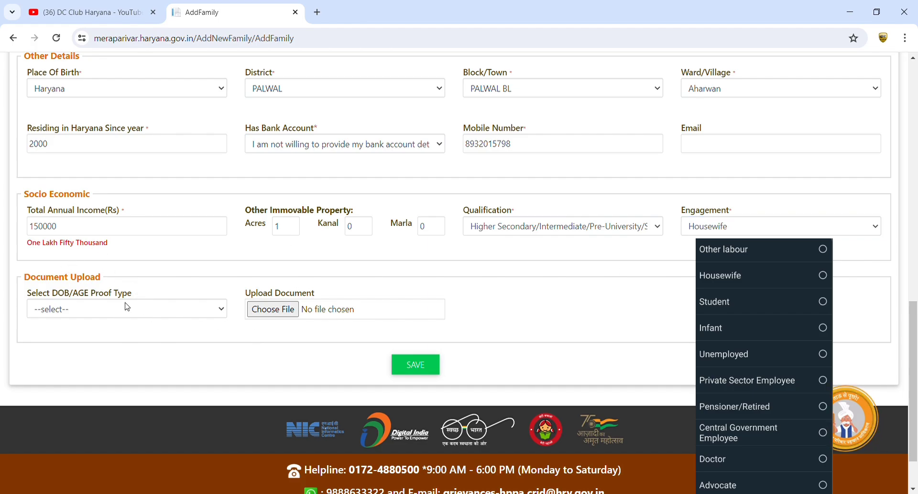
pyautogui.click(106, 312)
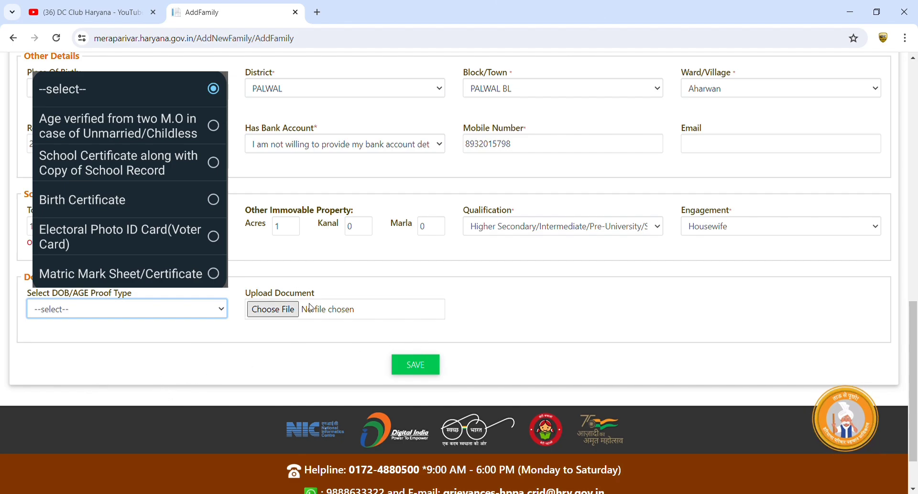
# Save the completed Add Family form to bring up the Verify OTP dialog
pyautogui.scroll(15, 621, 325)
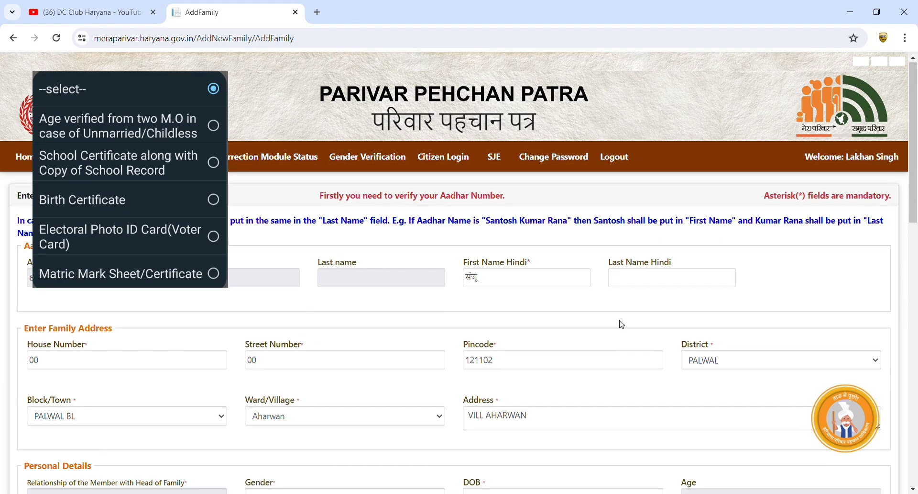
pyautogui.scroll(-15, 622, 325)
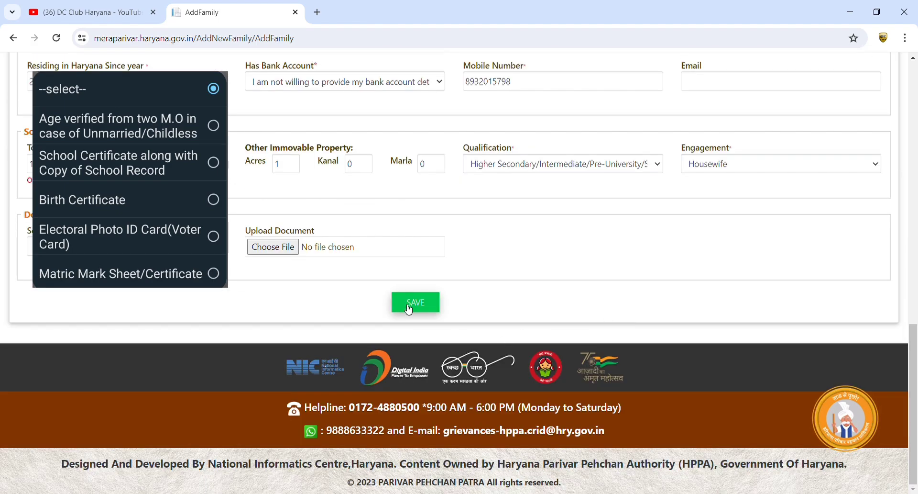
pyautogui.click(409, 308)
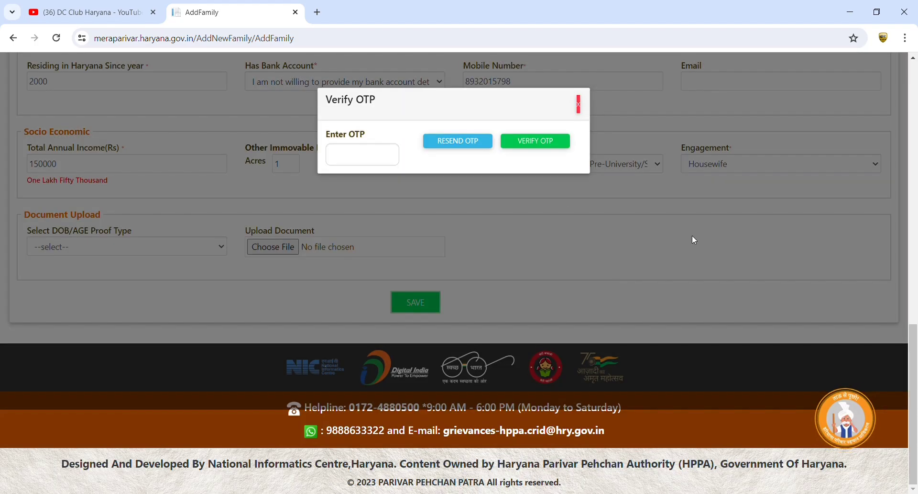
# Autofill the received OTP and verify it, triggering the 'Some error occurred' alert
pyautogui.click(368, 156)
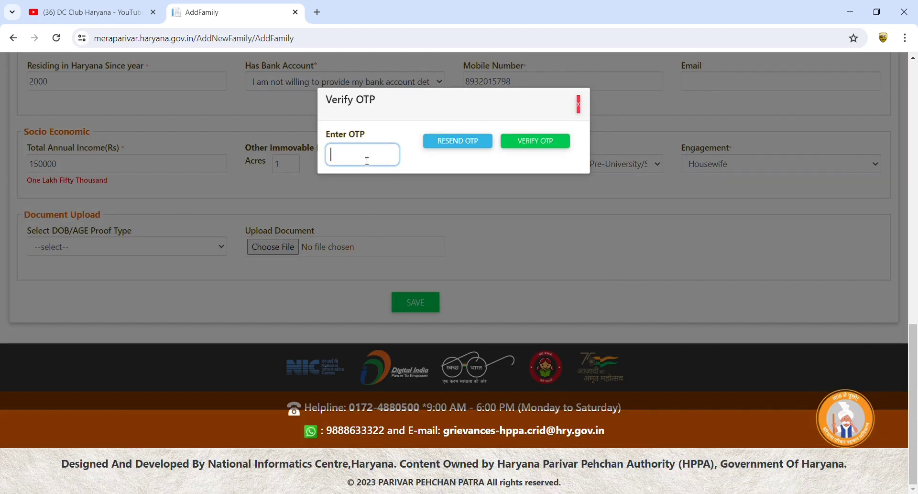
pyautogui.click(361, 185)
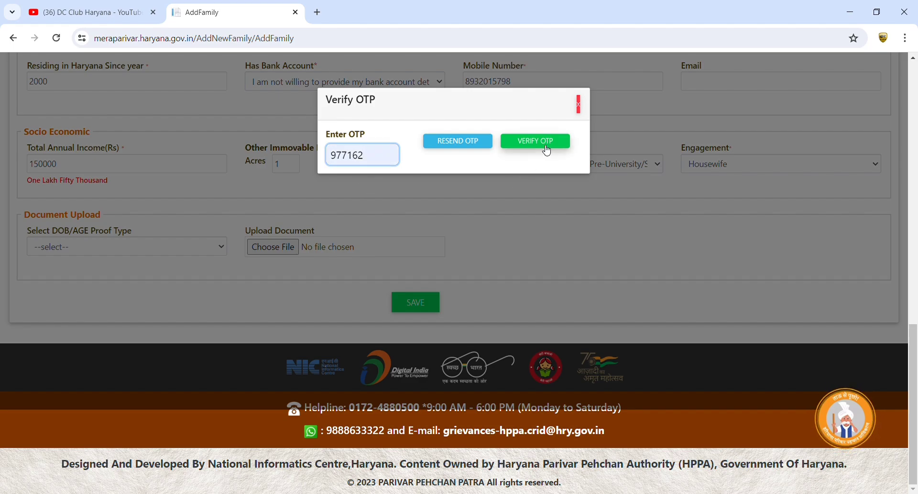
pyautogui.click(546, 147)
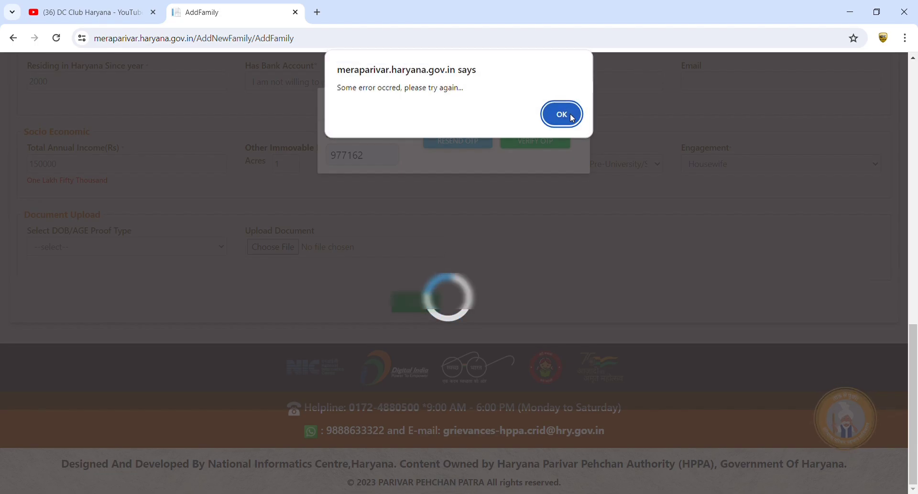
# Dismiss the error alert and scroll through the reloaded Add Family form
pyautogui.click(562, 114)
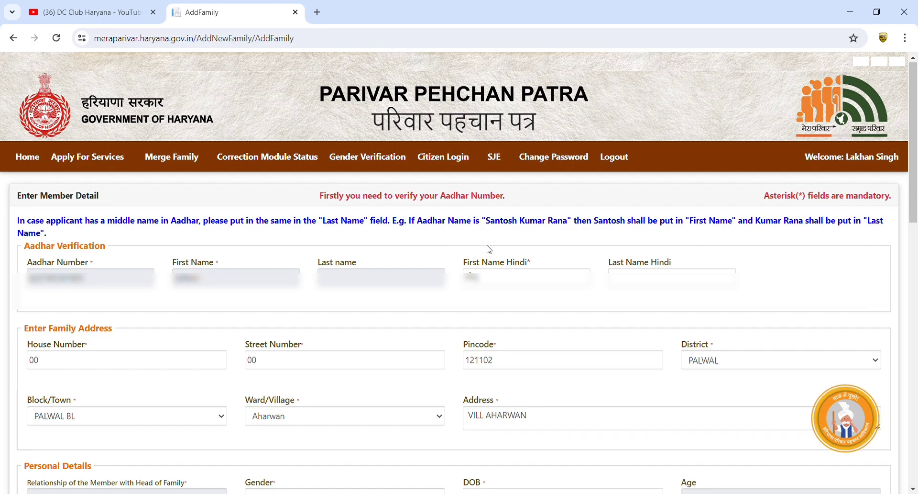
pyautogui.scroll(-8, 489, 249)
pyautogui.scroll(10, 489, 250)
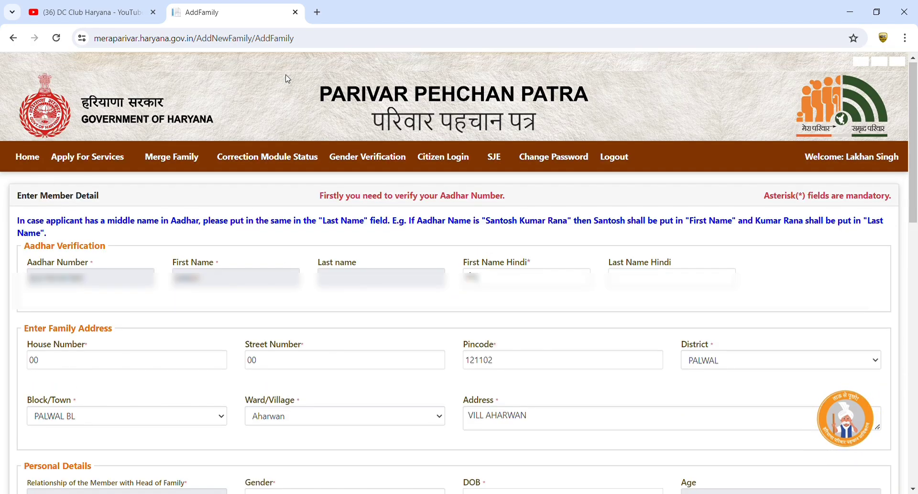